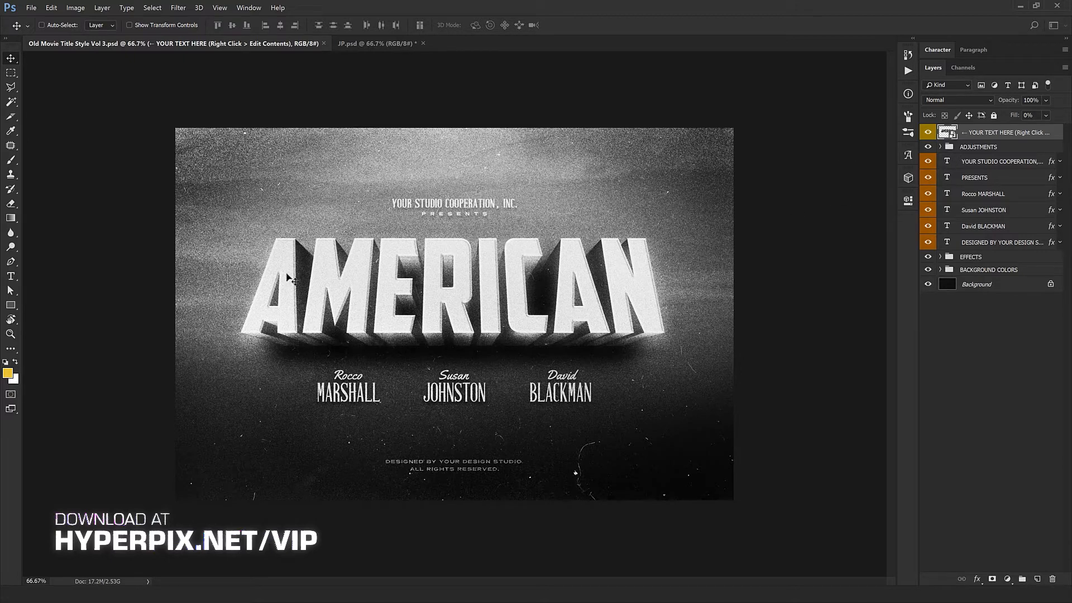
# Step: Close the JP.psd document without saving its changes
pyautogui.click(385, 43)
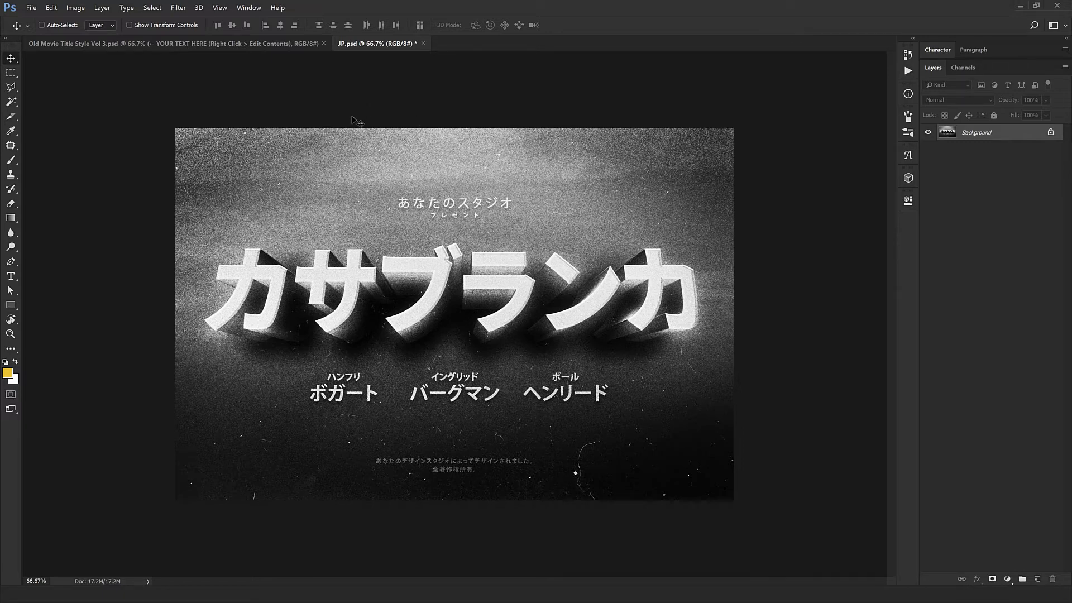
pyautogui.hotkey('ctrl', 'w')
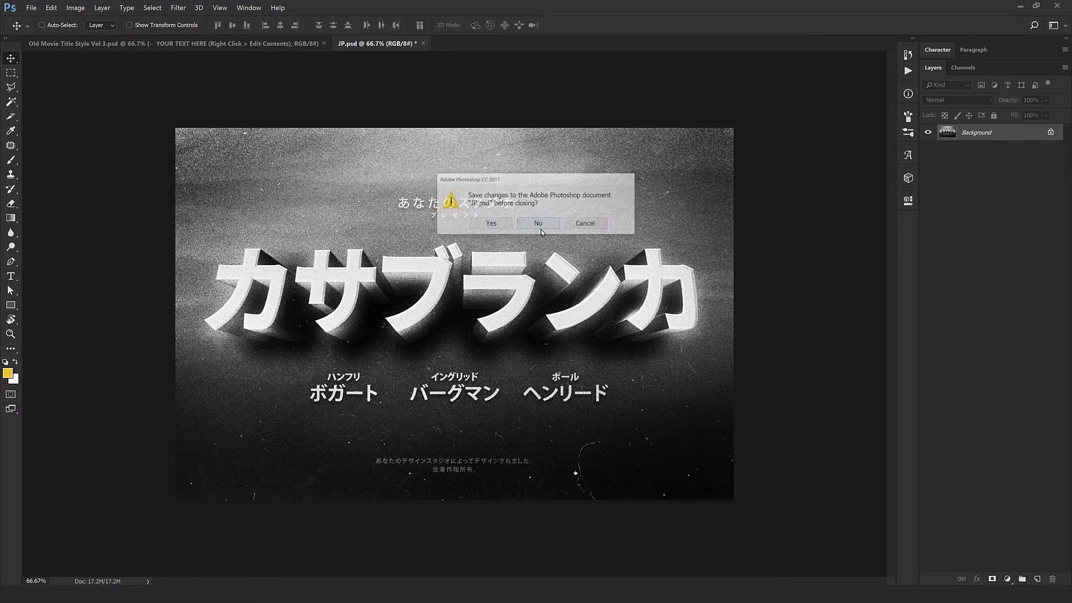
pyautogui.click(539, 227)
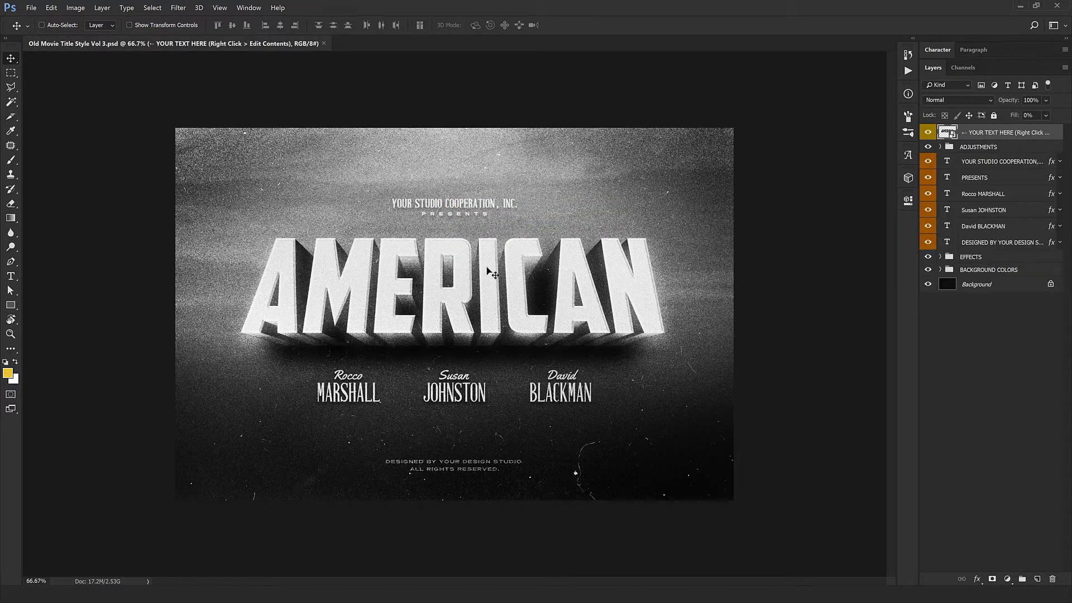
# Step: Open the contents of the YOUR TEXT HERE smart object and replace the title text with CASABLANCA
pyautogui.rightClick(1001, 135)
pyautogui.click(982, 225)
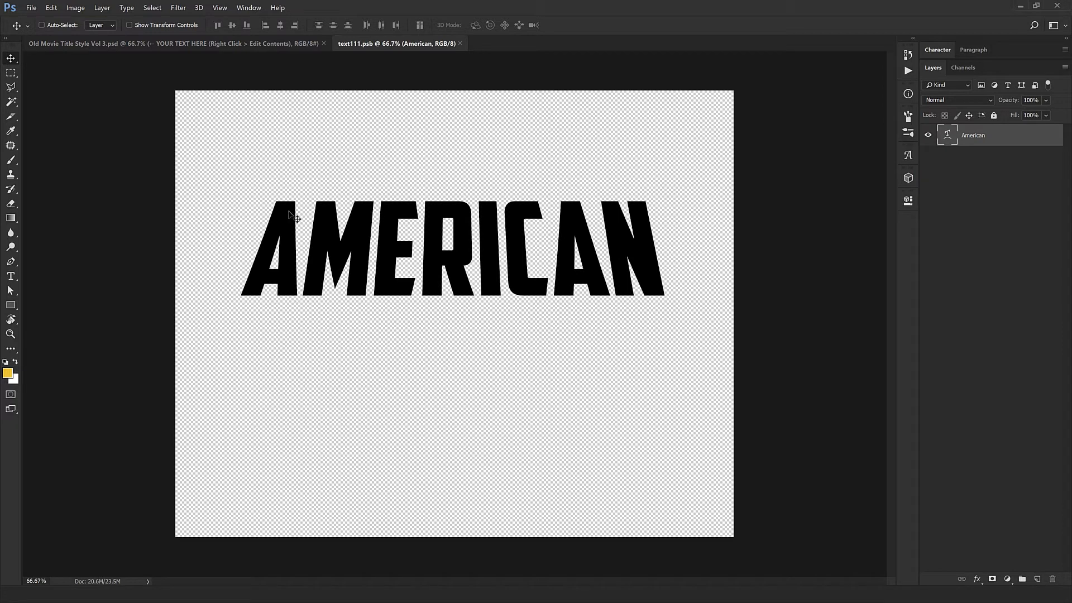
pyautogui.doubleClick(950, 134)
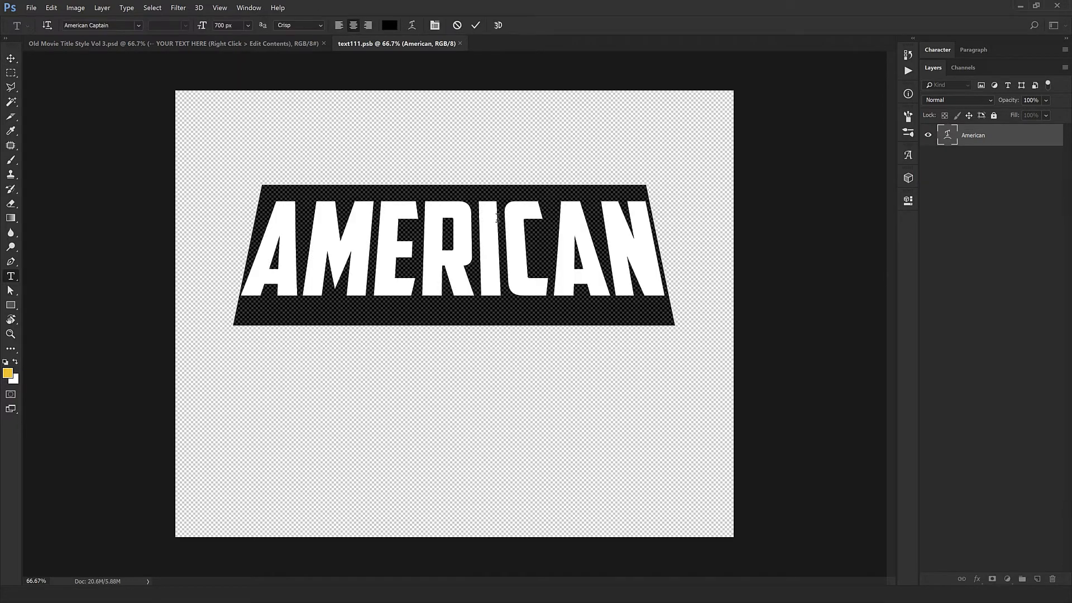
pyautogui.write('CASA')
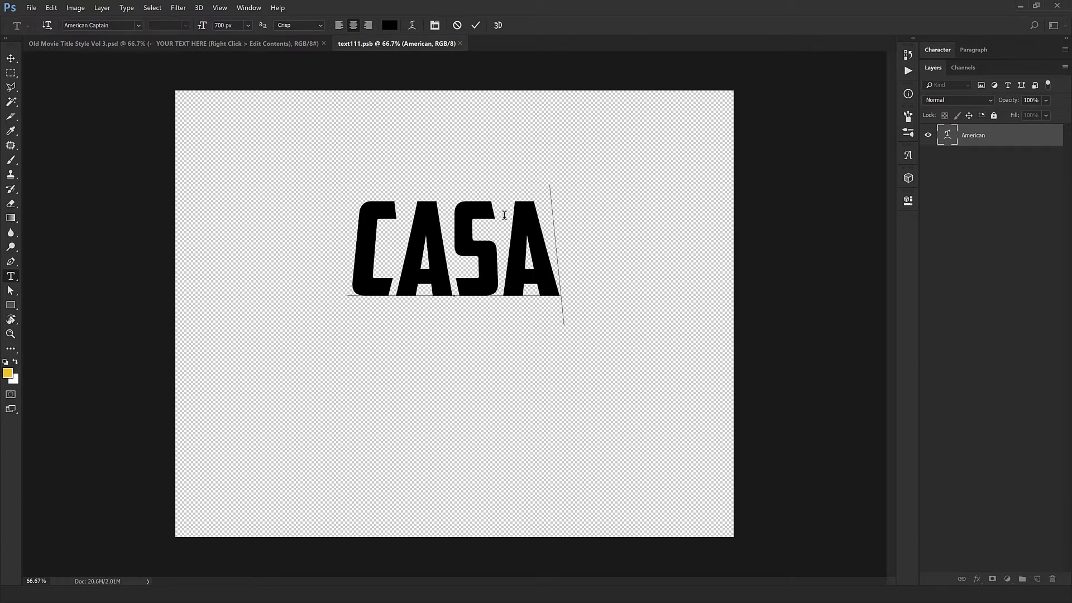
pyautogui.write('BLANCA')
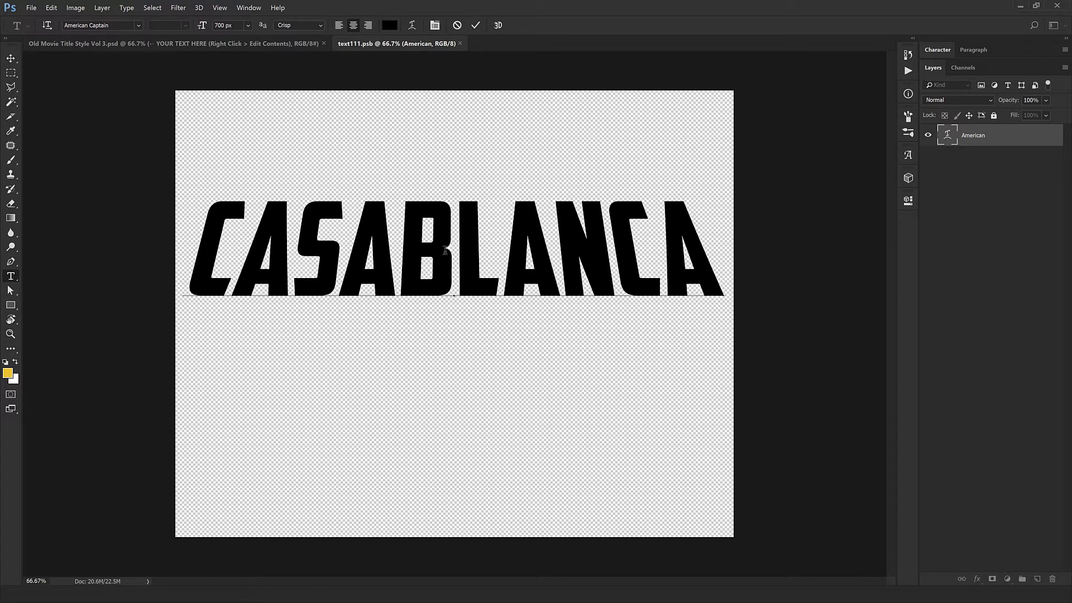
pyautogui.hotkey('ctrl', 'Return')
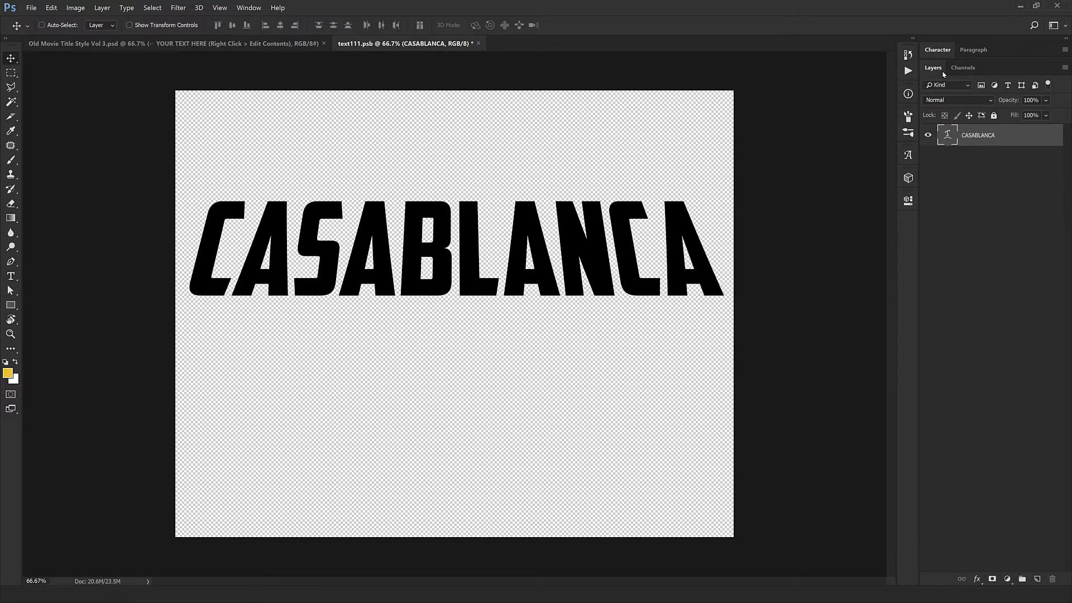
# Step: Set the title's font size to 650 px and tracking to -20, saving and closing text111.psb
pyautogui.click(938, 51)
pyautogui.click(959, 85)
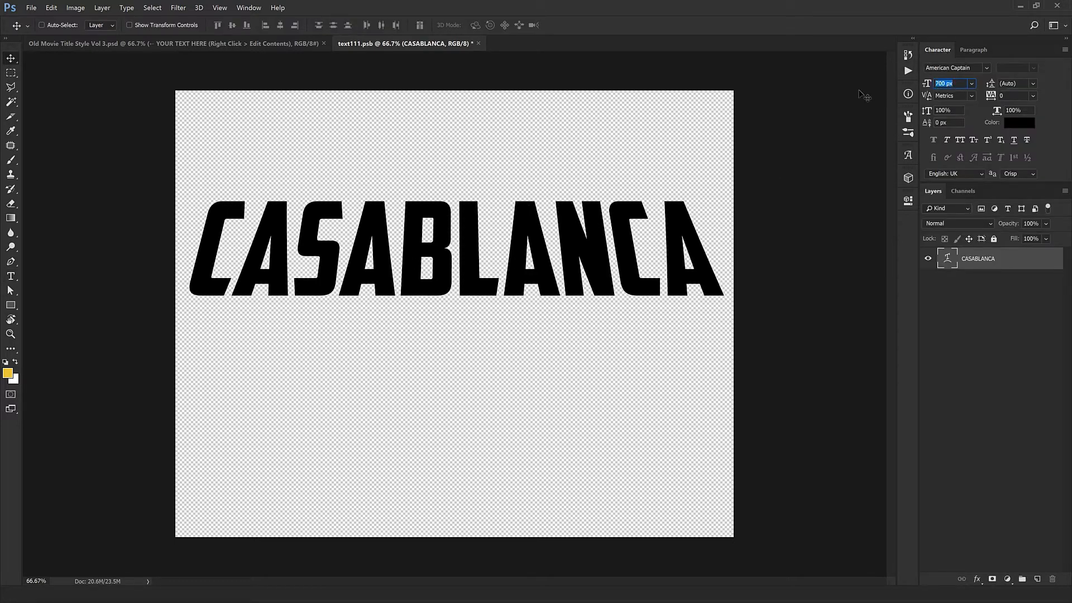
pyautogui.write('650')
pyautogui.press('Return')
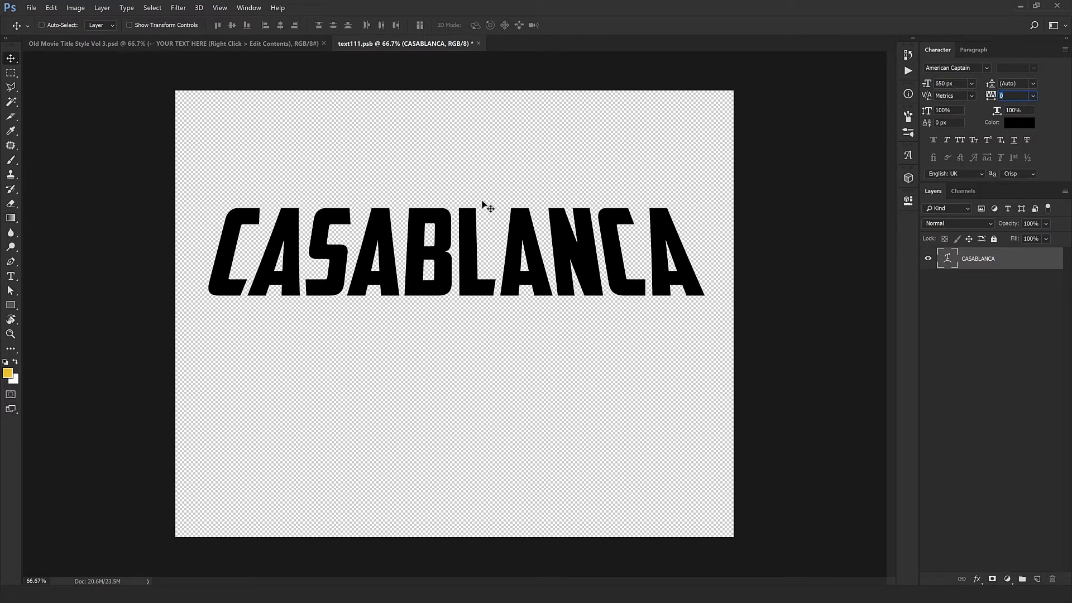
pyautogui.write('-20')
pyautogui.press('Return')
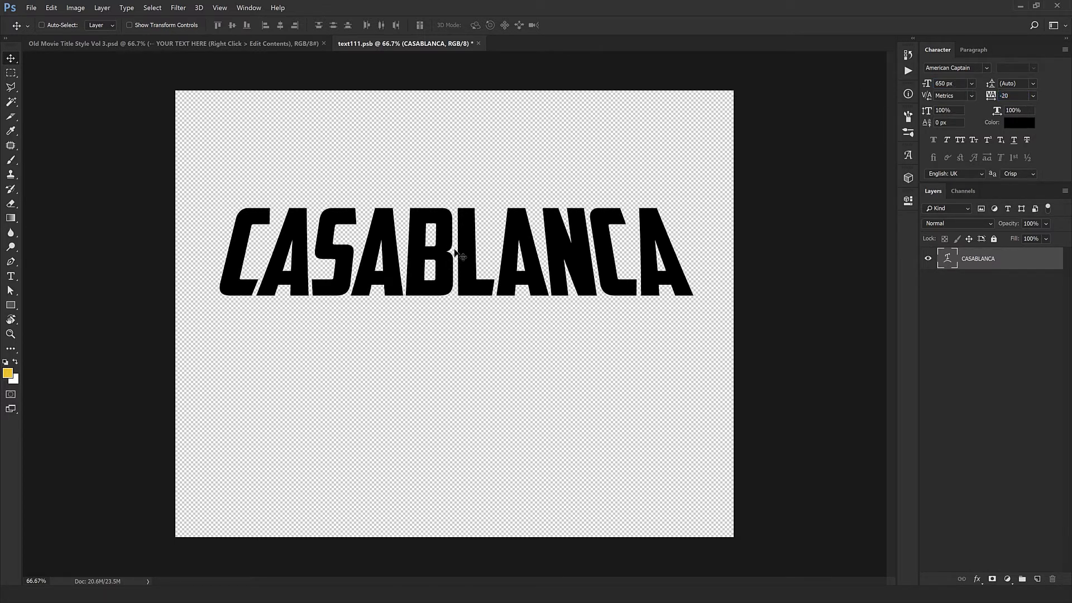
pyautogui.click(479, 45)
pyautogui.click(492, 221)
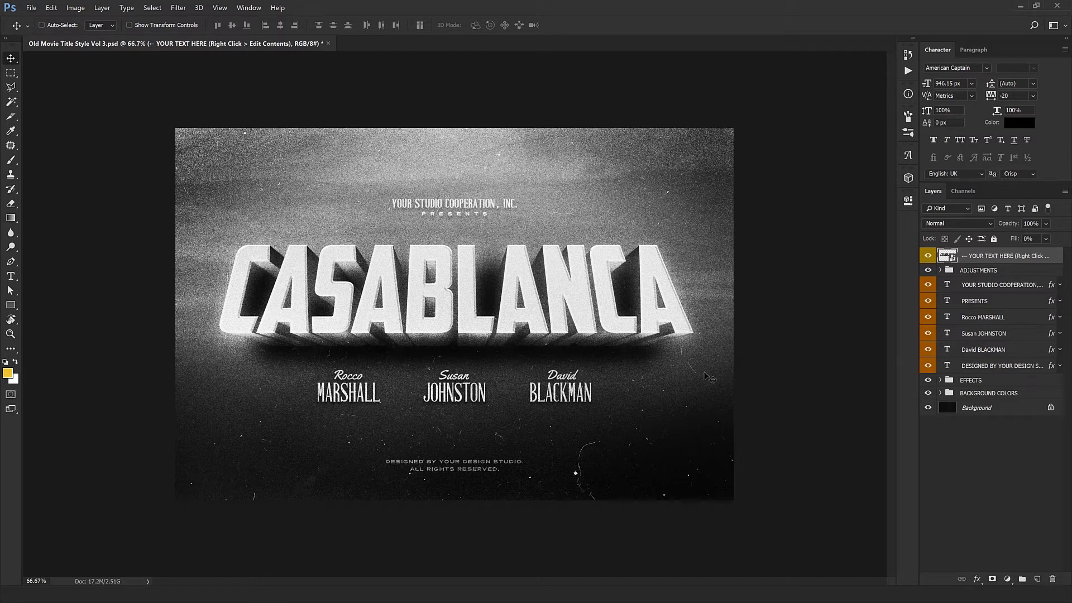
# Step: Hide the SHADOW and EXTRUSION groups inside the EFFECTS group
pyautogui.click(945, 382)
pyautogui.click(941, 381)
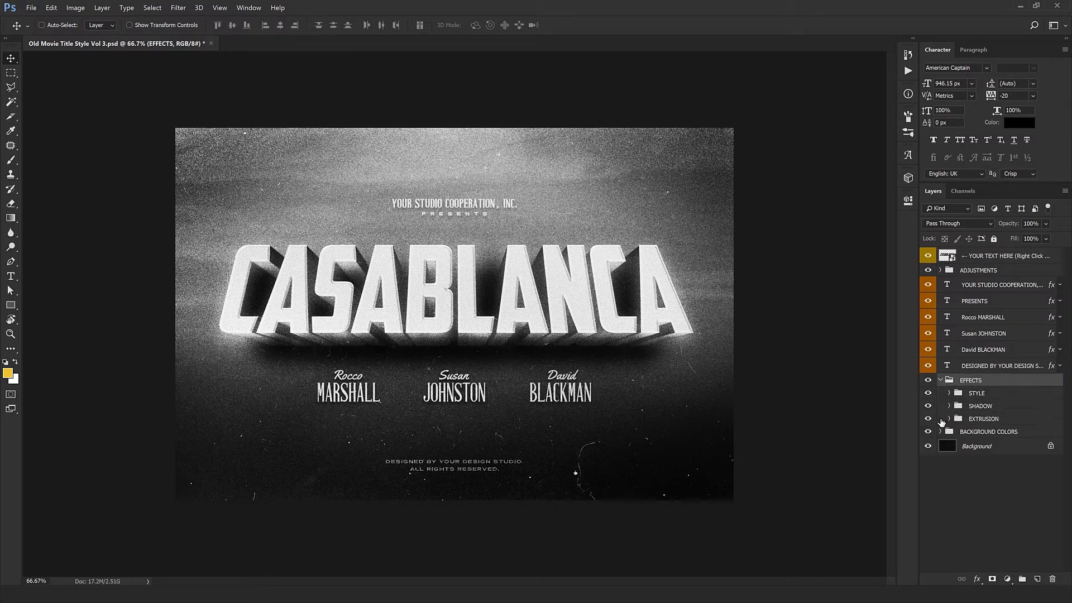
pyautogui.moveTo(928, 419); pyautogui.dragTo(928, 406)
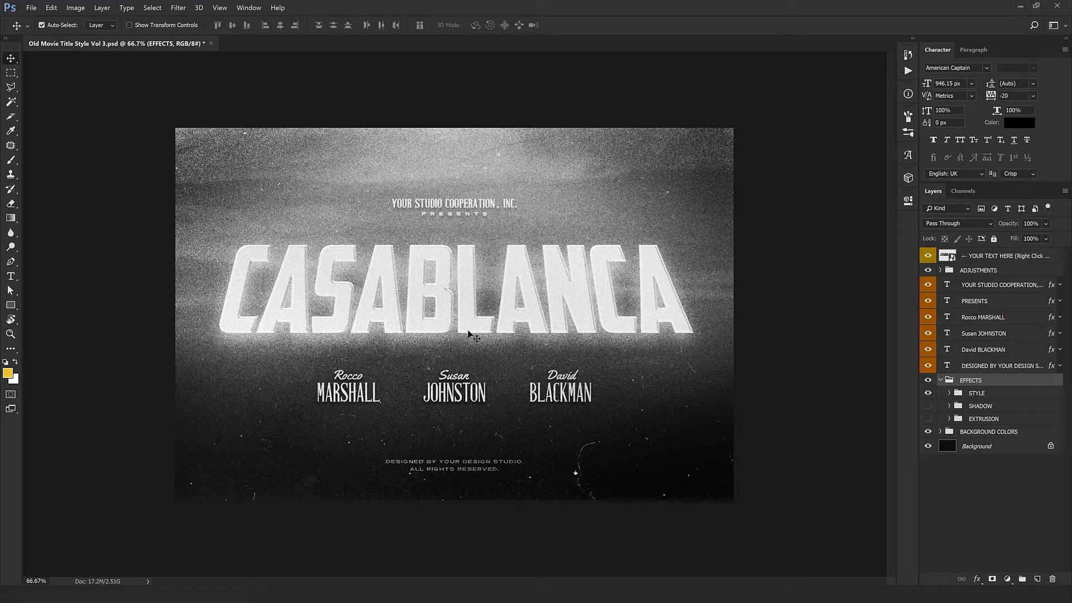
# Step: Replace the studio line above the title with HYPERPIX PRODUCTIONS
pyautogui.keyDown('ctrl'); pyautogui.click(469, 330); pyautogui.keyUp('ctrl')
pyautogui.moveTo(469, 329); pyautogui.dragTo(466, 388)
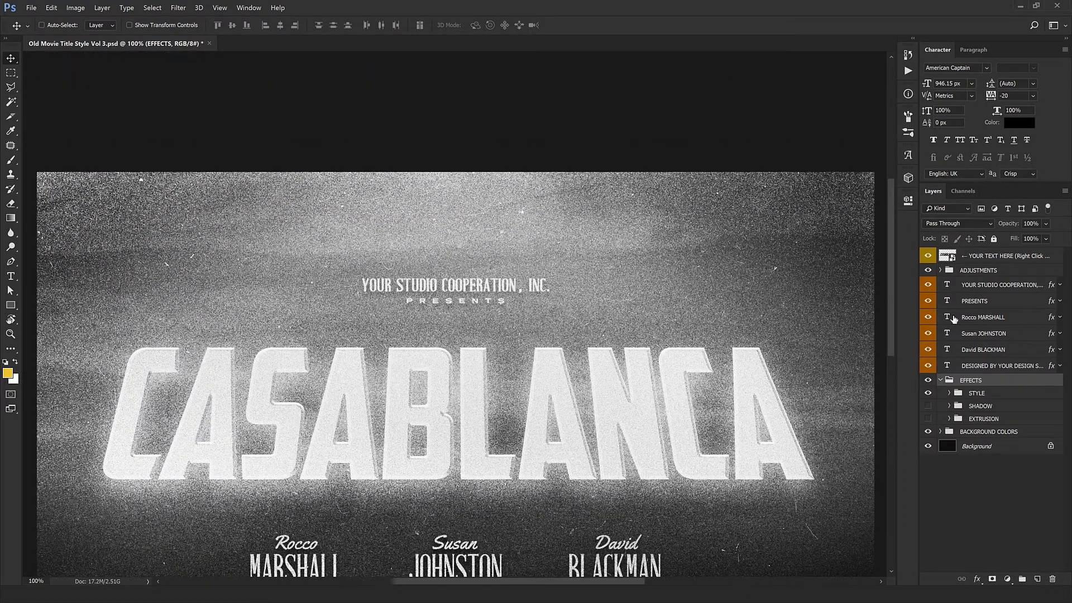
pyautogui.click(970, 290)
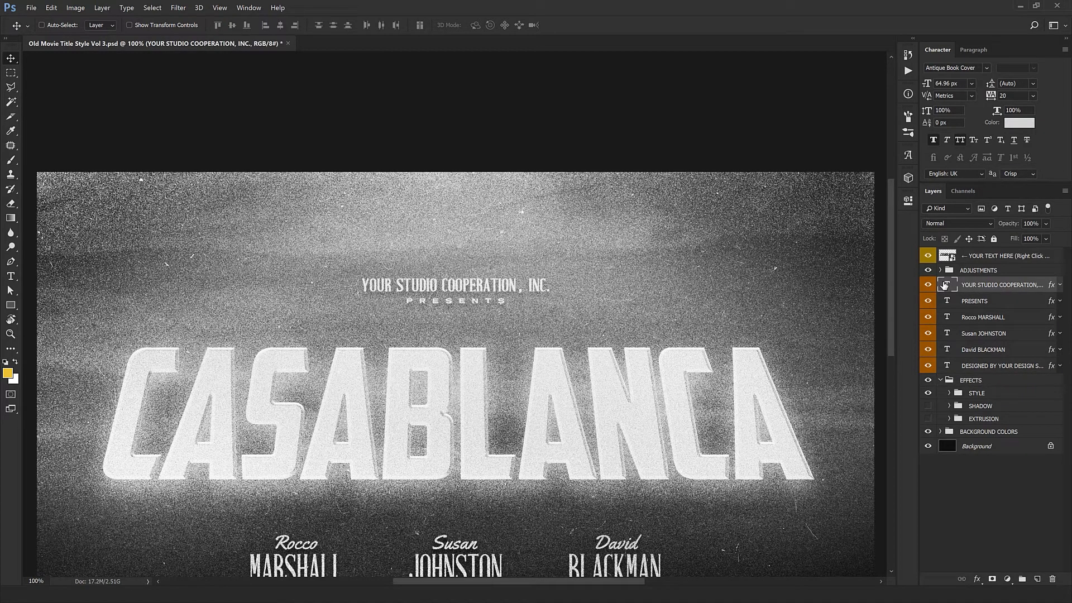
pyautogui.doubleClick(945, 285)
pyautogui.click(524, 276)
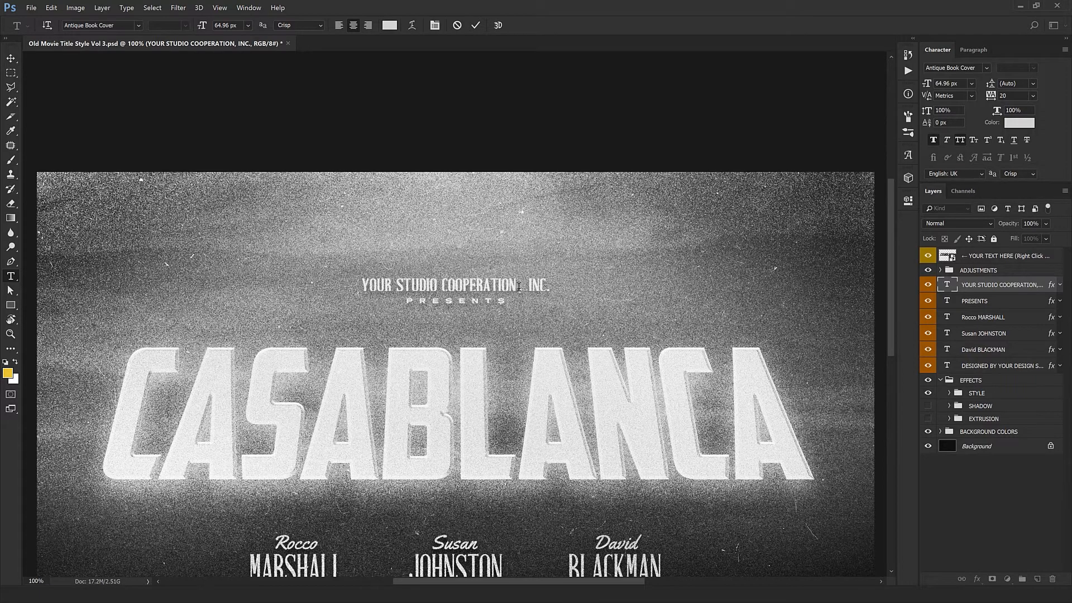
pyautogui.tripleClick(542, 285)
pyautogui.write('HY')
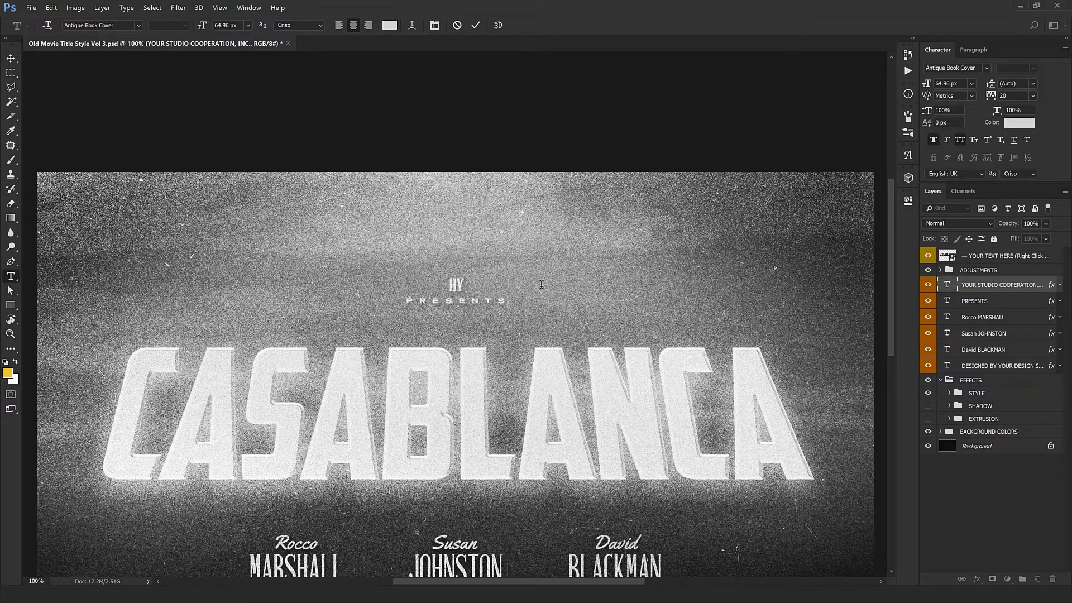
pyautogui.write('PERPIX P')
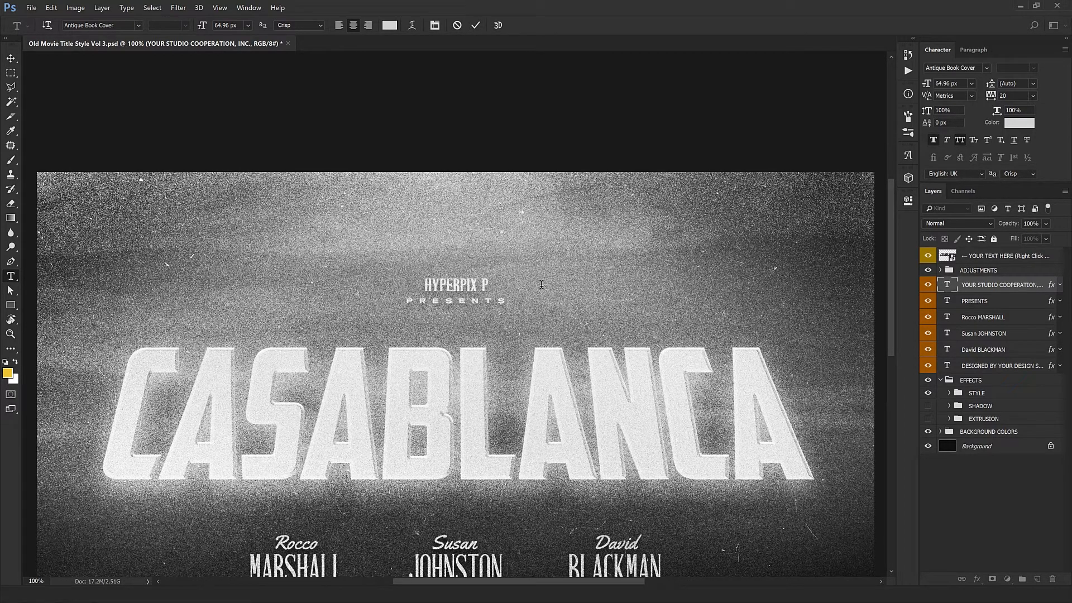
pyautogui.write('RODUCTIONS')
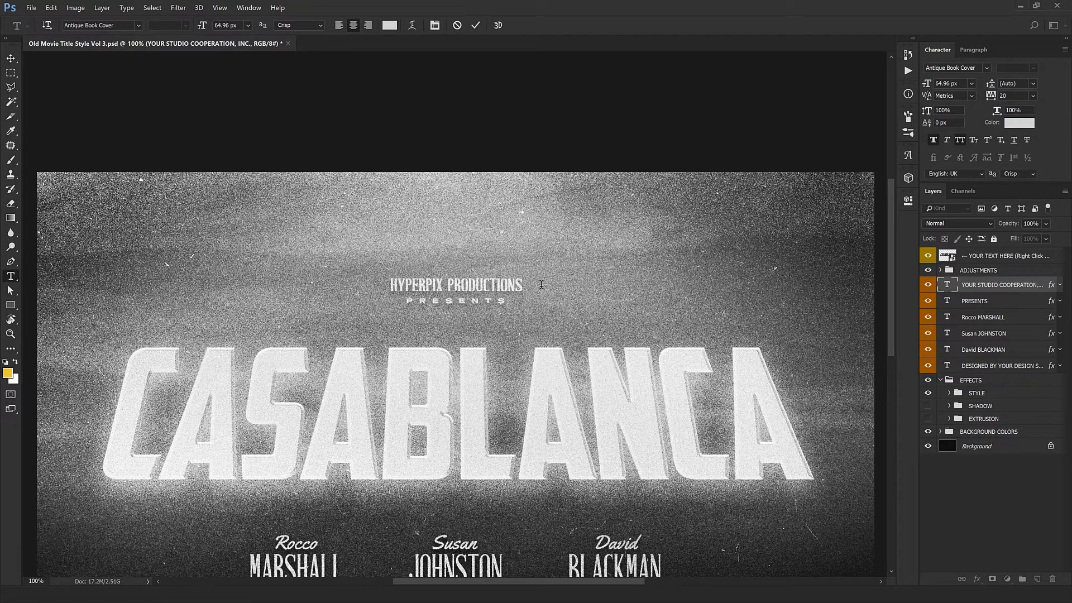
pyautogui.hotkey('ctrl', 'Return')
pyautogui.press('v')
# Step: Set the studio line's tracking to 80
pyautogui.click(991, 95)
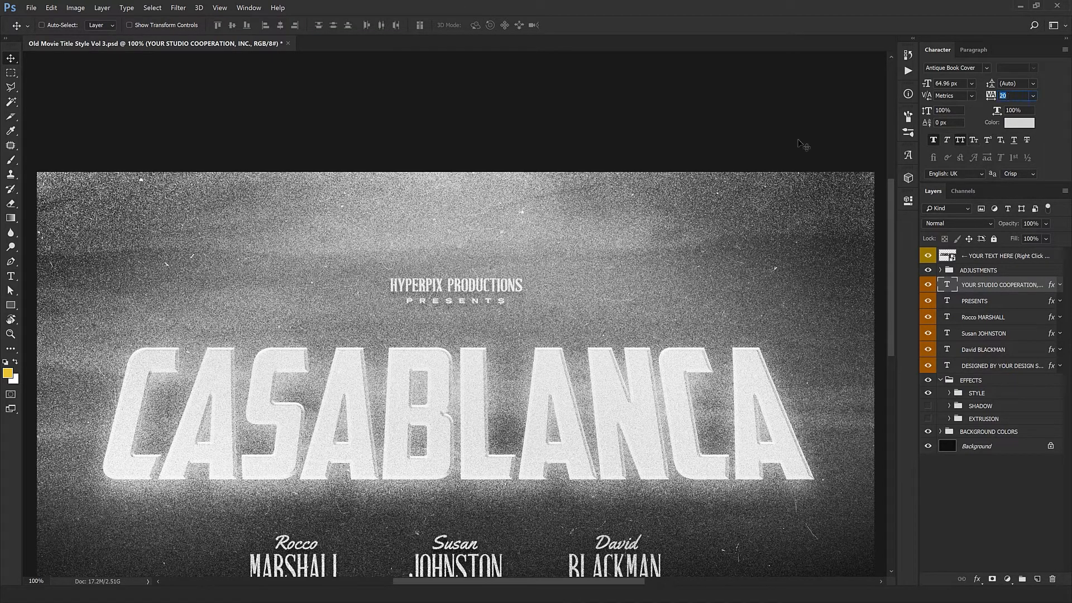
pyautogui.write('80')
pyautogui.press('Return')
# Step: Try a font size of 84 px on the studio line and undo the change
pyautogui.moveTo(501, 291); pyautogui.dragTo(496, 183)
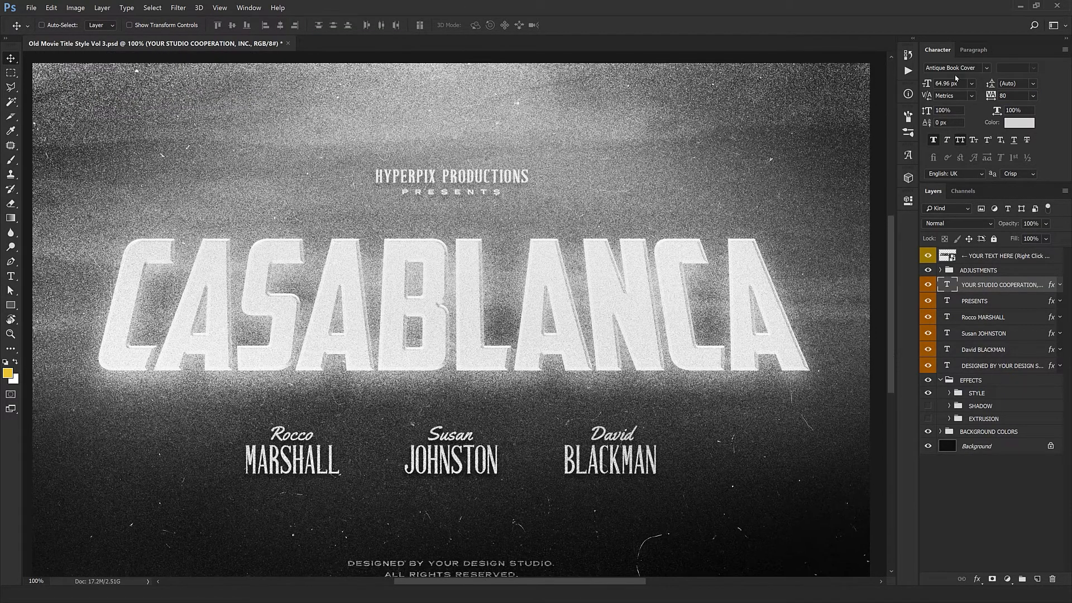
pyautogui.moveTo(959, 84); pyautogui.dragTo(932, 83)
pyautogui.write('84')
pyautogui.press('Return')
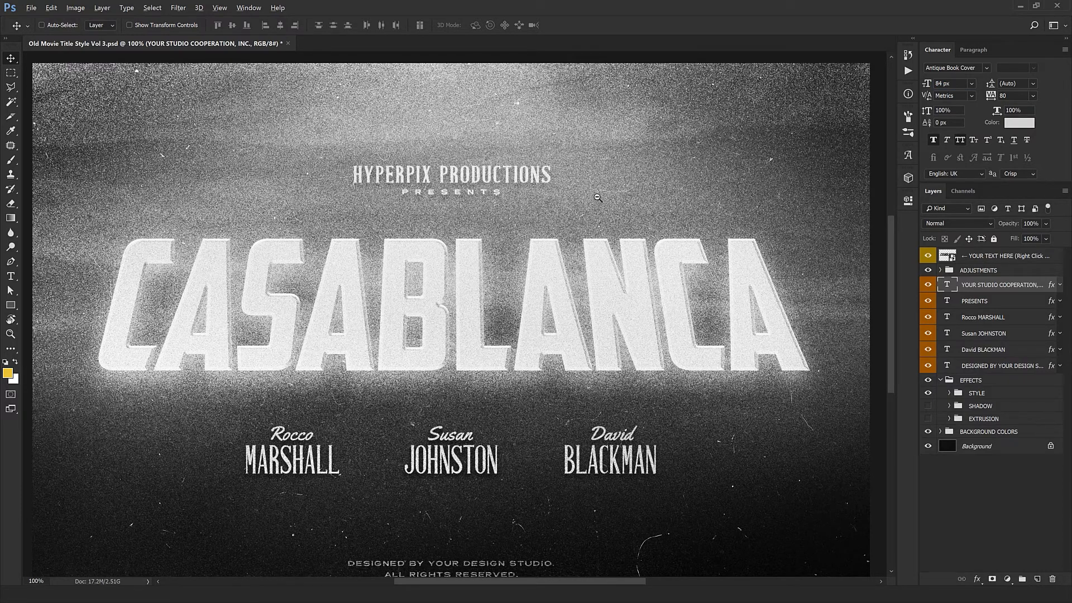
pyautogui.hotkey('ctrl', '-')
pyautogui.hotkey('ctrl', 'z')
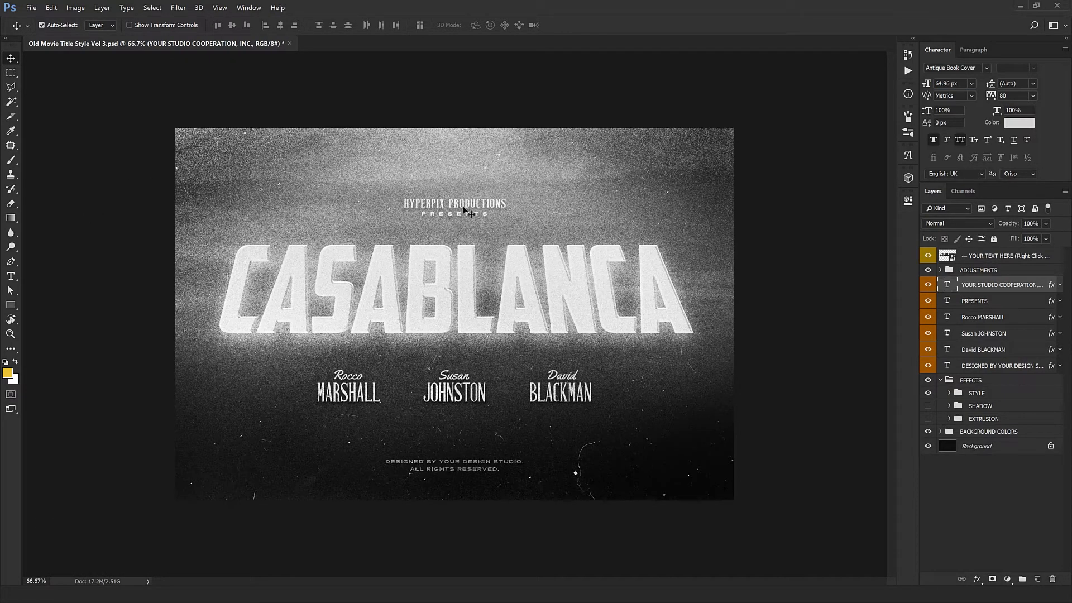
pyautogui.hotkey('ctrl', 'z')
pyautogui.hotkey('ctrl', 'z')
# Step: Replace the script first name in the first cast credit below the title with the new actor's first name
pyautogui.click(997, 302)
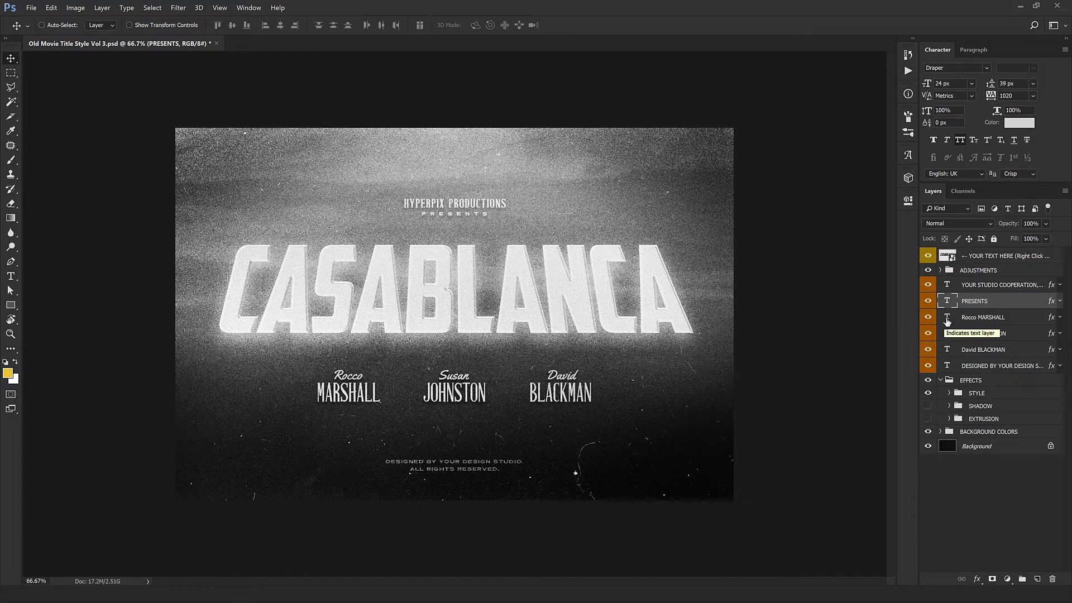
pyautogui.click(947, 319)
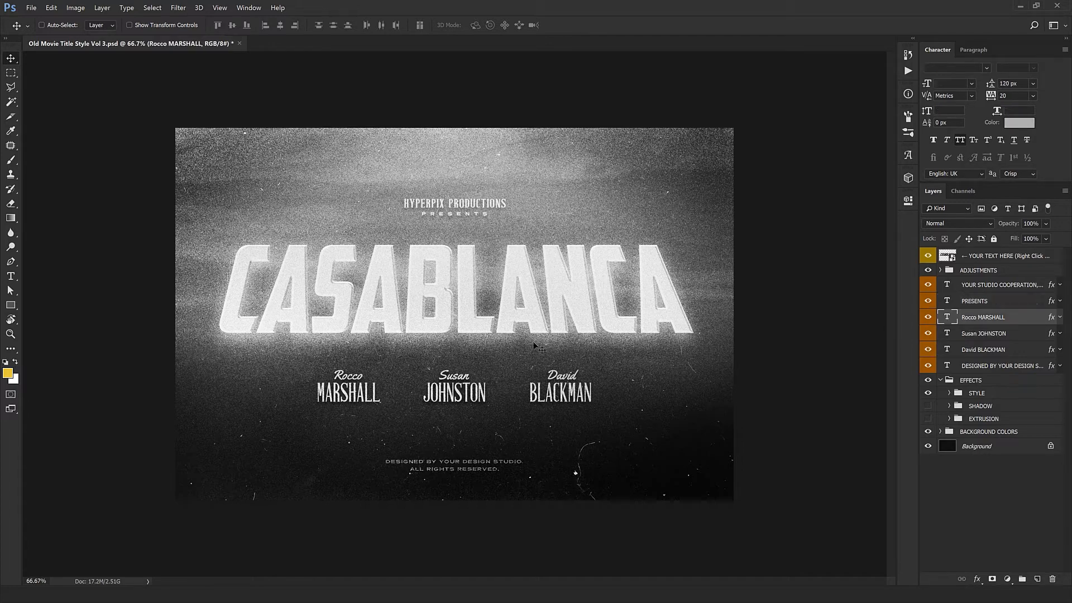
pyautogui.doubleClick(944, 320)
pyautogui.click(352, 395)
pyautogui.doubleClick(349, 376)
pyautogui.click(335, 375)
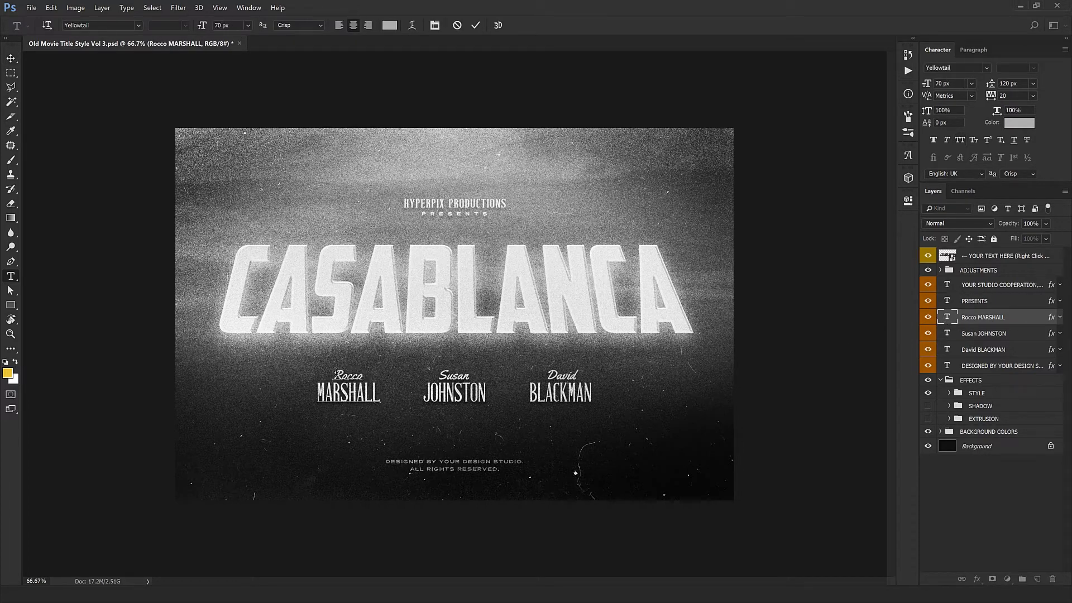
pyautogui.moveTo(335, 376); pyautogui.dragTo(364, 372)
pyautogui.write('a')
pyautogui.press('BackSpace')
pyautogui.write('Alex')
# Step: Replace the surname in the first cast credit with the new actor's surname in capitals
pyautogui.doubleClick(383, 393)
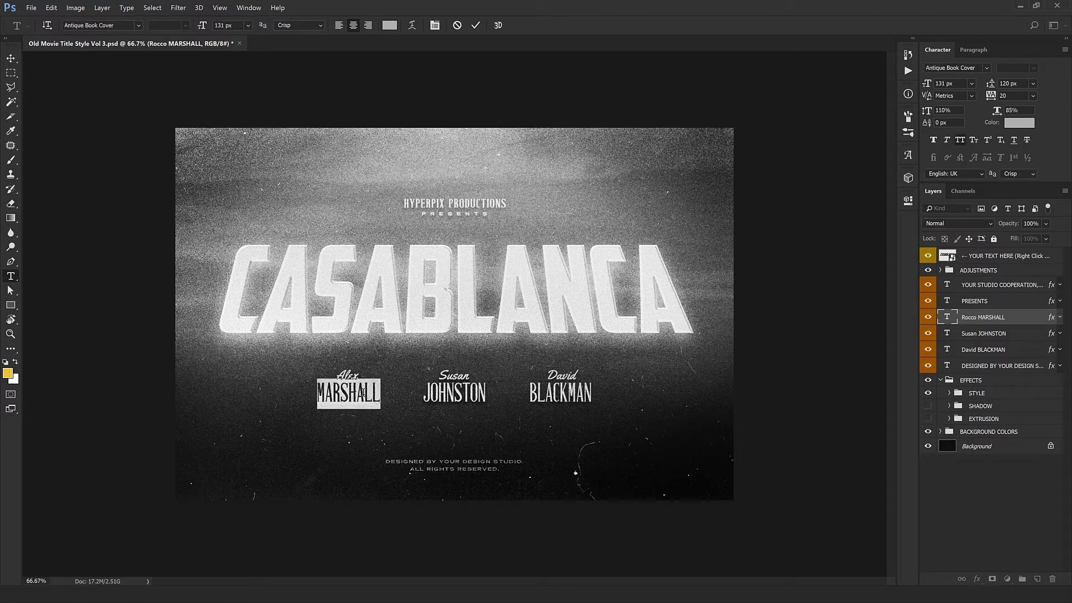
pyautogui.write('COOPER')
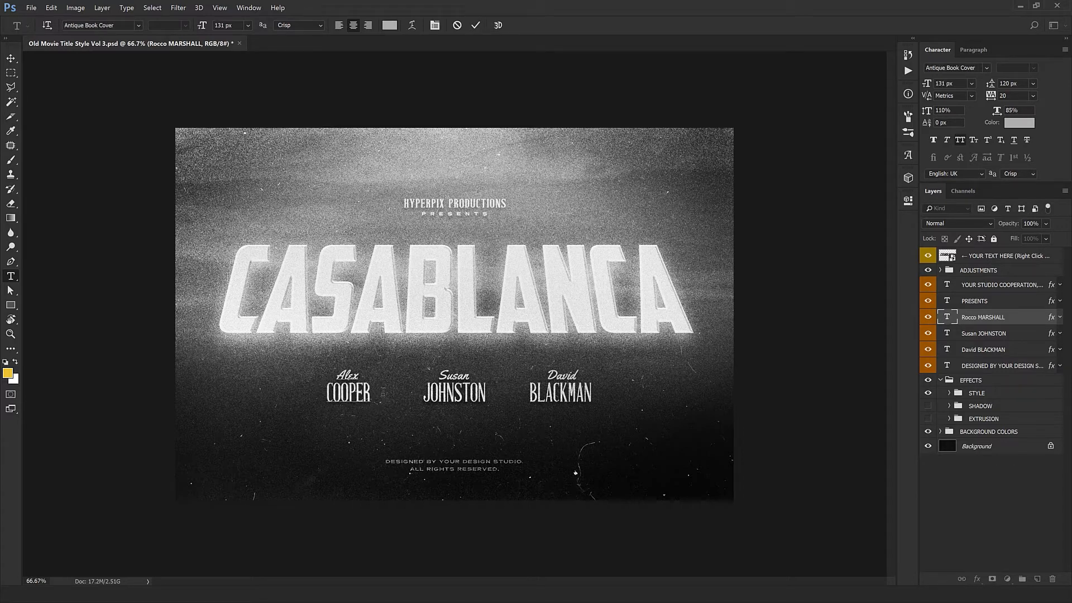
pyautogui.hotkey('ctrl', 'Return')
pyautogui.press('v')
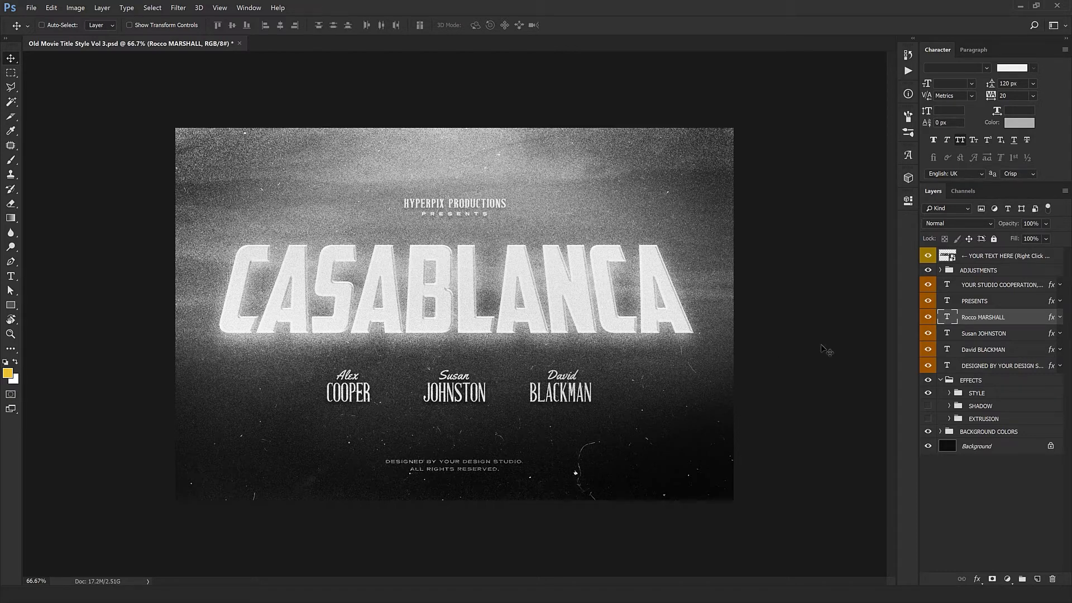
# Step: Replace the script first name in the middle cast credit with a new first name, keeping its surname
pyautogui.doubleClick(943, 333)
pyautogui.click(473, 376)
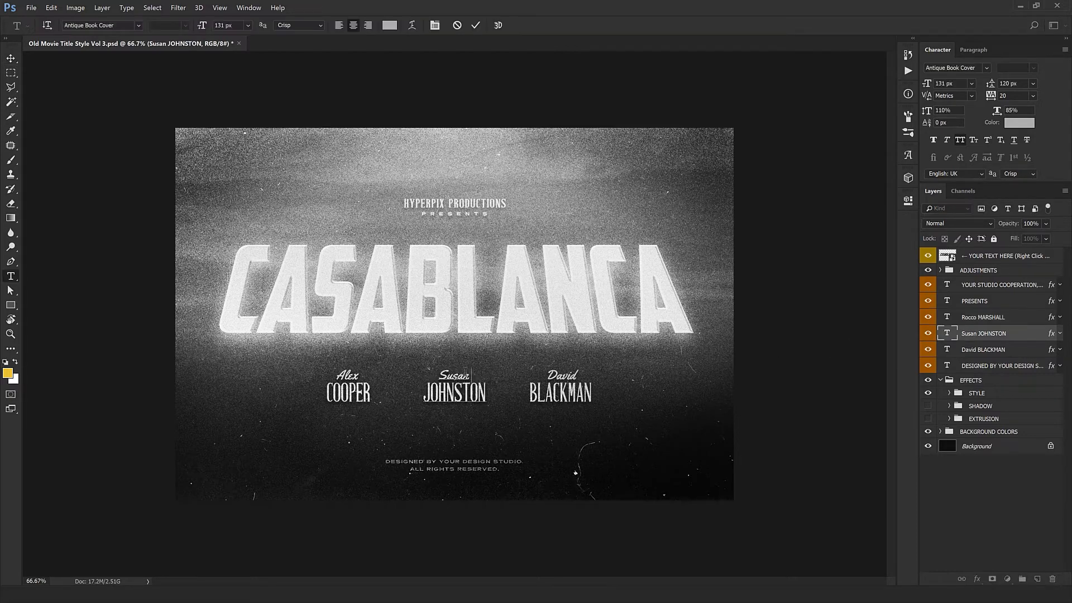
pyautogui.moveTo(472, 376); pyautogui.dragTo(431, 375)
pyautogui.write('John')
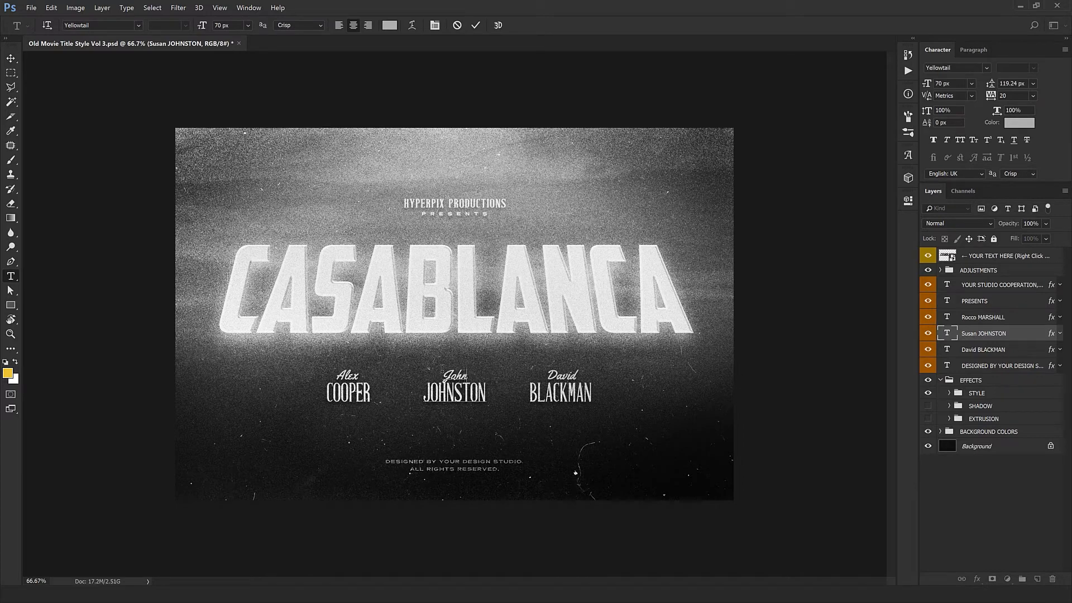
pyautogui.hotkey('ctrl', 'Return')
pyautogui.press('v')
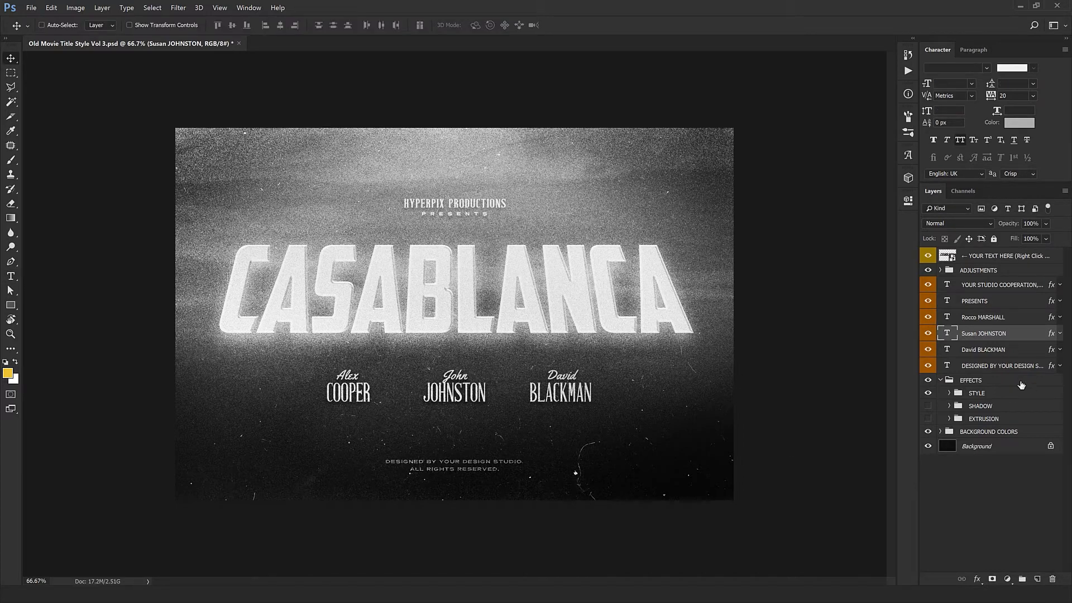
# Step: Toggle the DESIGNED BY YOUR DESIGN STUDIO layer off and on to identify its text in the artwork
pyautogui.click(995, 366)
pyautogui.click(928, 366)
pyautogui.click(929, 367)
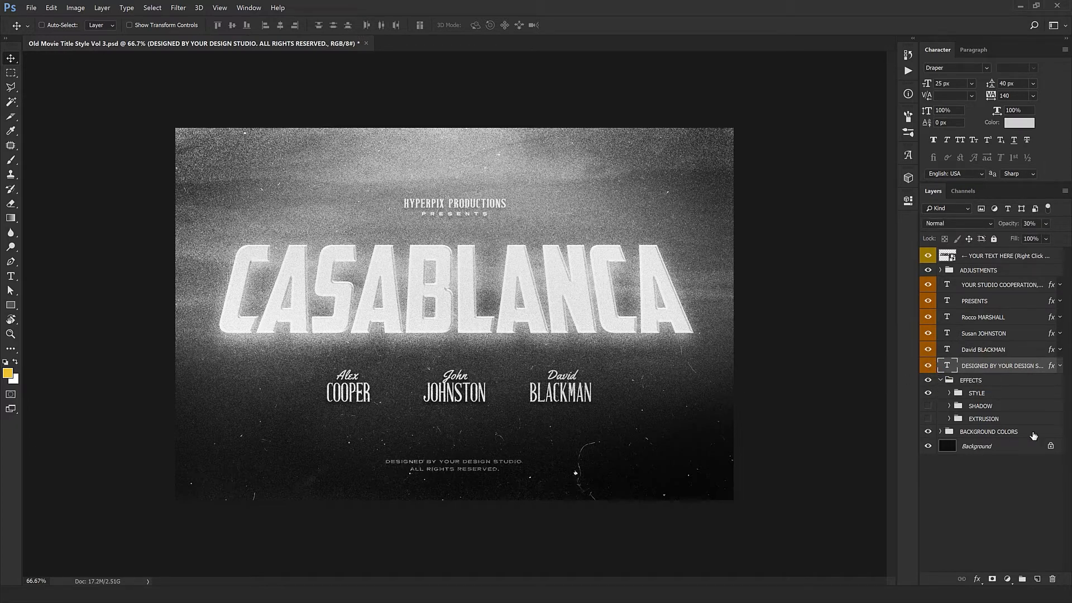
# Step: Try lighter grays up to 4d4d4d for the COLOR CHANGE fill above the GRADIENT layer in BACKGROUND COLORS, cancelling the change
pyautogui.click(939, 432)
pyautogui.click(941, 431)
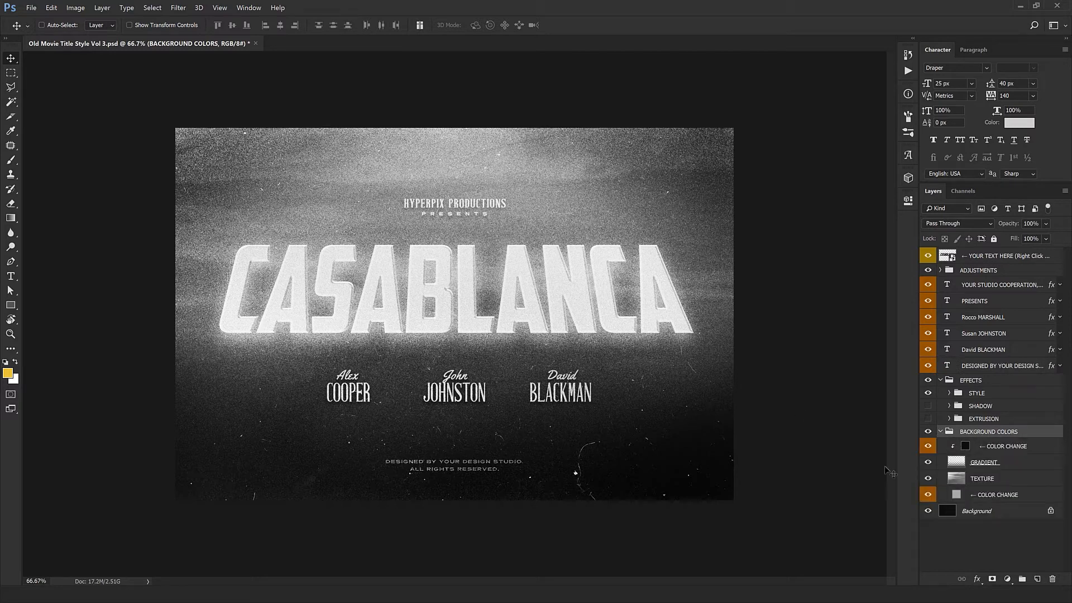
pyautogui.doubleClick(965, 446)
pyautogui.moveTo(764, 369); pyautogui.dragTo(729, 390)
pyautogui.moveTo(755, 434); pyautogui.dragTo(742, 492)
pyautogui.click(718, 477)
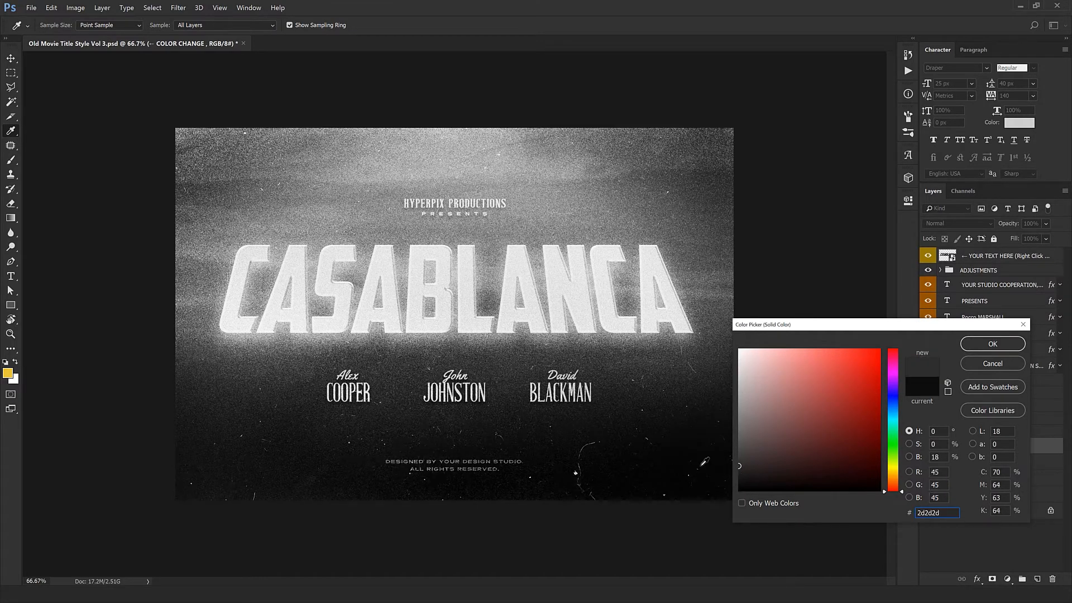
pyautogui.click(517, 361)
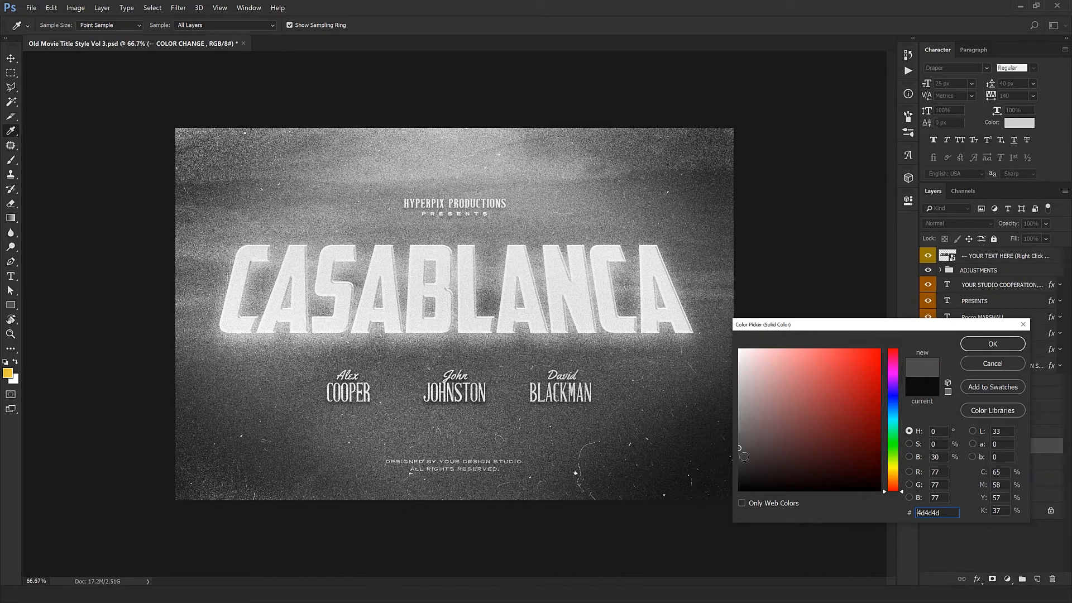
pyautogui.click(993, 364)
# Step: Try gray, white, dark red 4a2323, olive 494a23 and black for the COLOR CHANGE fill beneath the TEXTURE layer, cancelling the change
pyautogui.click(994, 482)
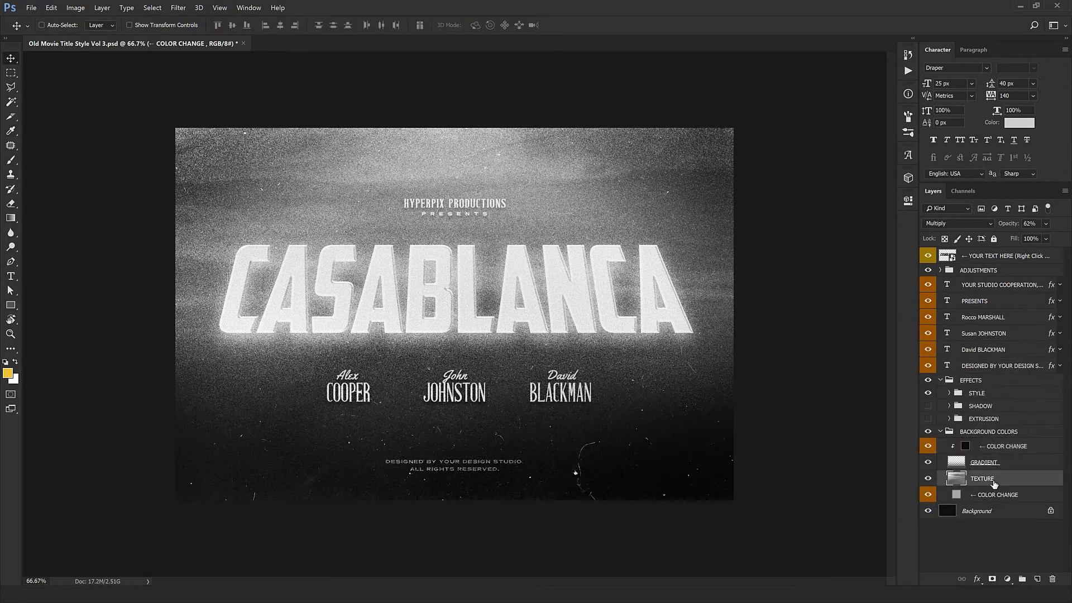
pyautogui.doubleClick(957, 495)
pyautogui.click(723, 452)
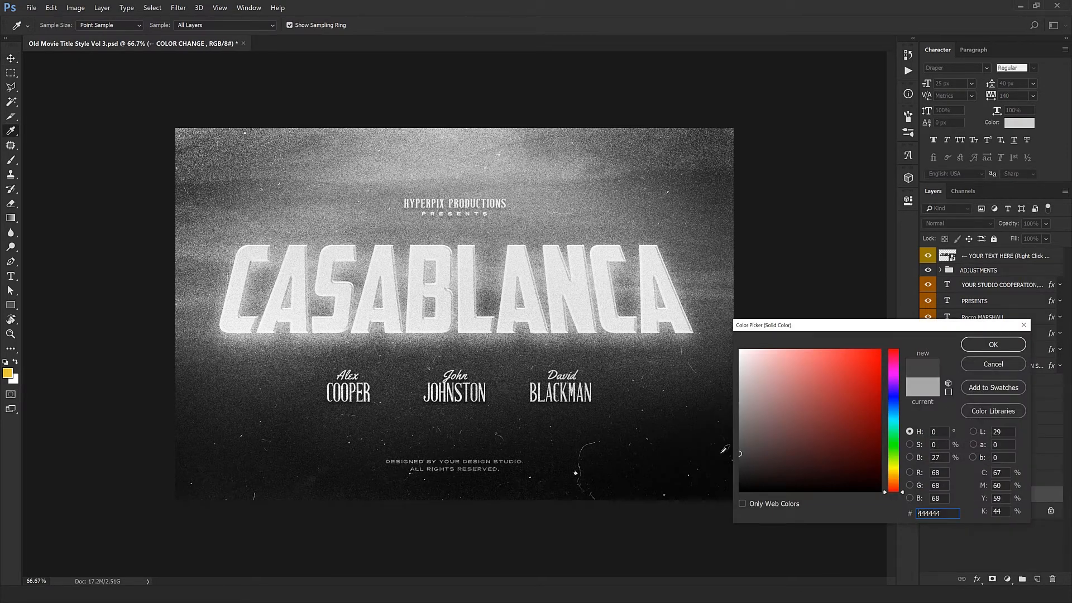
pyautogui.click(653, 274)
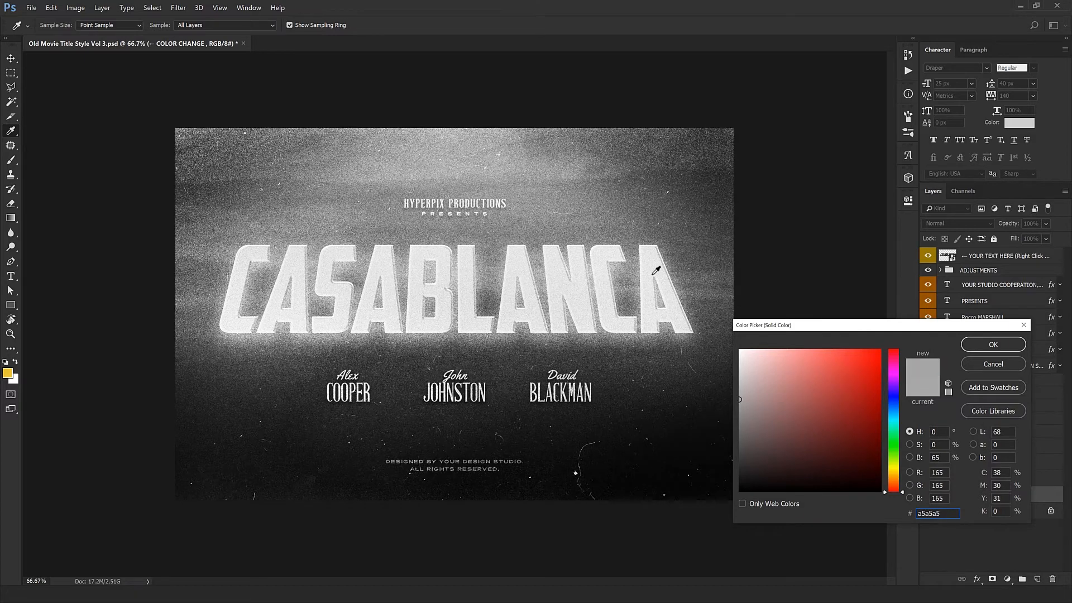
pyautogui.click(675, 341)
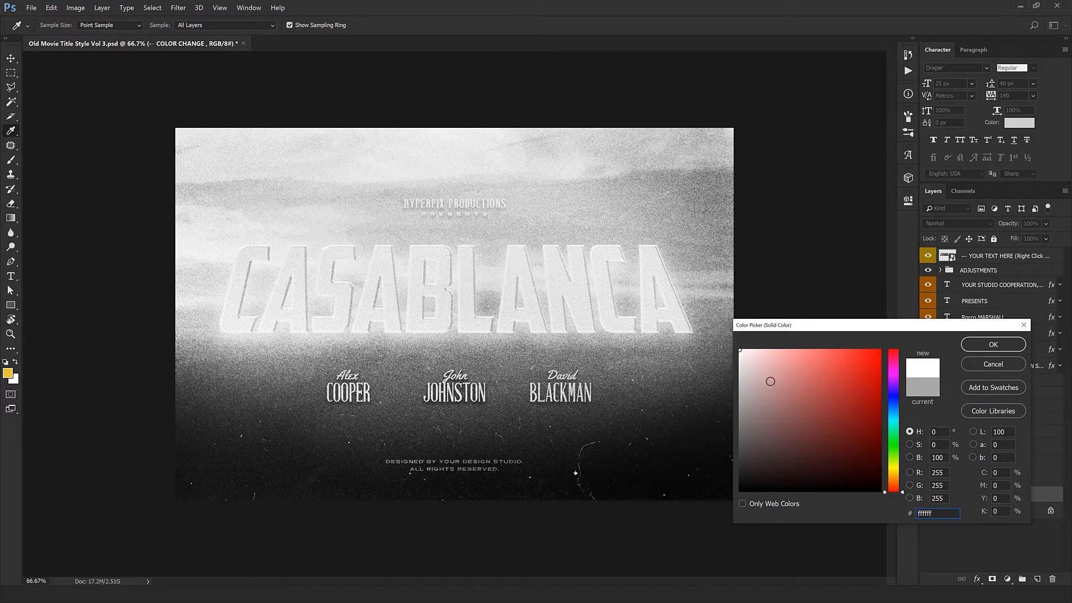
pyautogui.moveTo(771, 381)
pyautogui.mouseDown()
pyautogui.moveTo(761, 461)
pyautogui.moveTo(780, 471)
pyautogui.moveTo(853, 450)
pyautogui.moveTo(806, 358)
pyautogui.moveTo(815, 450)
pyautogui.mouseUp()
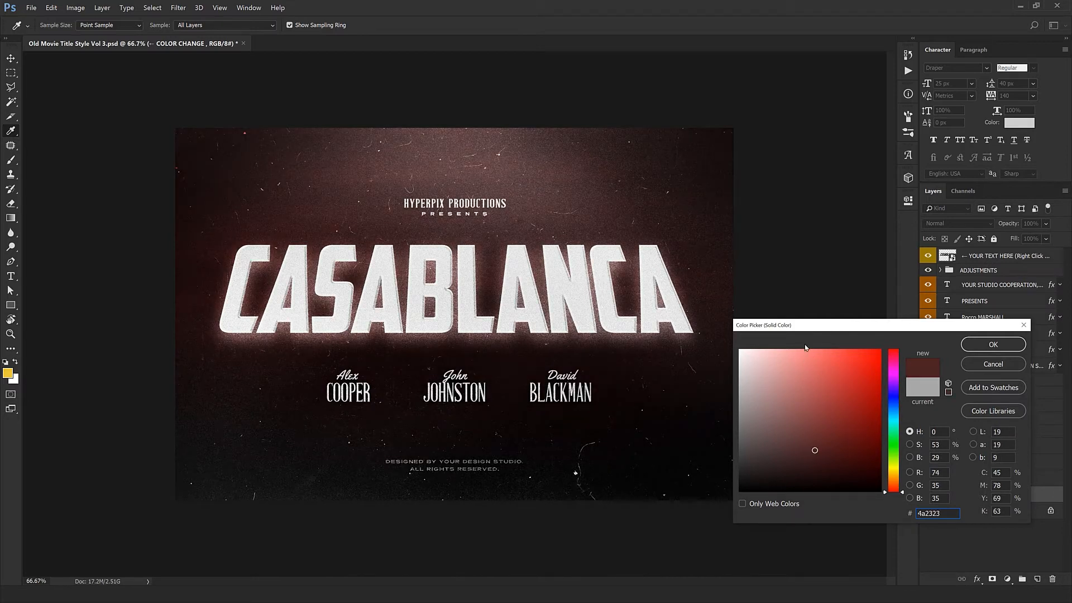
pyautogui.moveTo(889, 416); pyautogui.dragTo(889, 467)
pyautogui.click(782, 390)
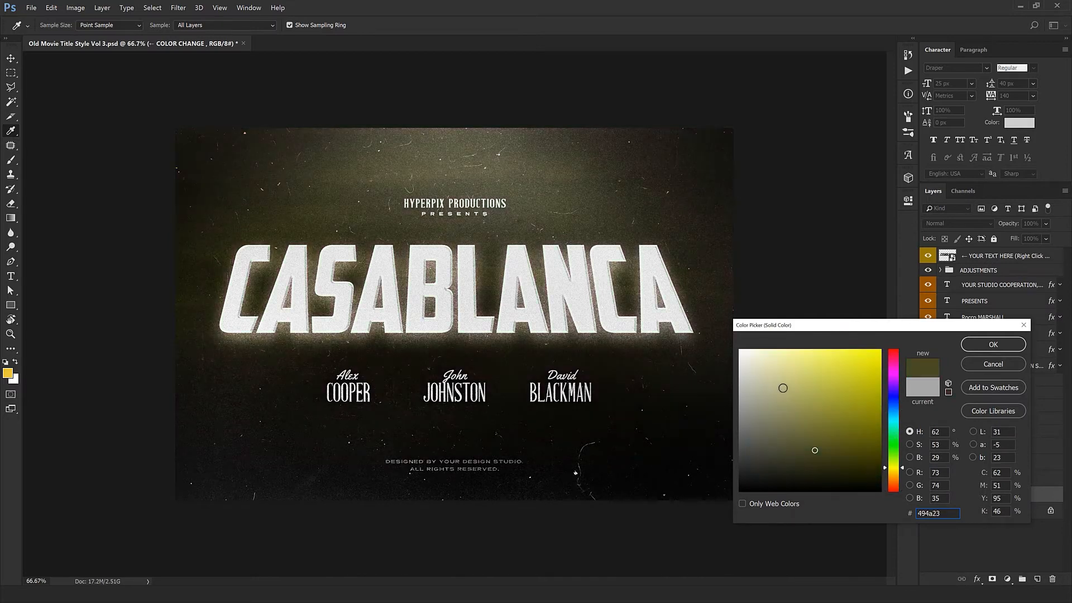
pyautogui.moveTo(782, 390)
pyautogui.mouseDown()
pyautogui.moveTo(779, 409)
pyautogui.moveTo(751, 412)
pyautogui.moveTo(756, 379)
pyautogui.moveTo(757, 453)
pyautogui.moveTo(738, 458)
pyautogui.mouseUp()
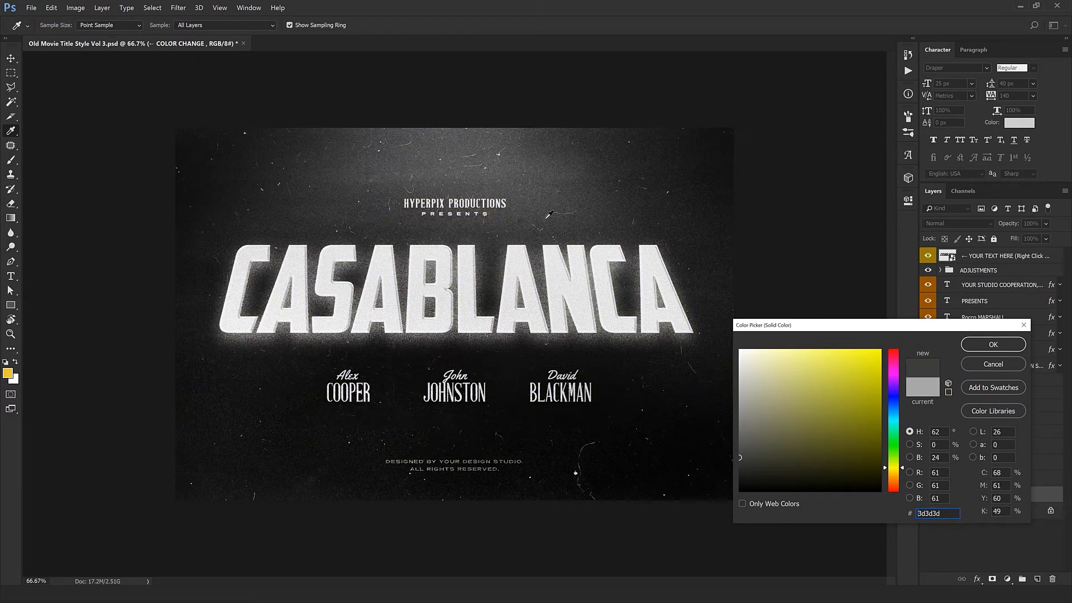
pyautogui.click(462, 343)
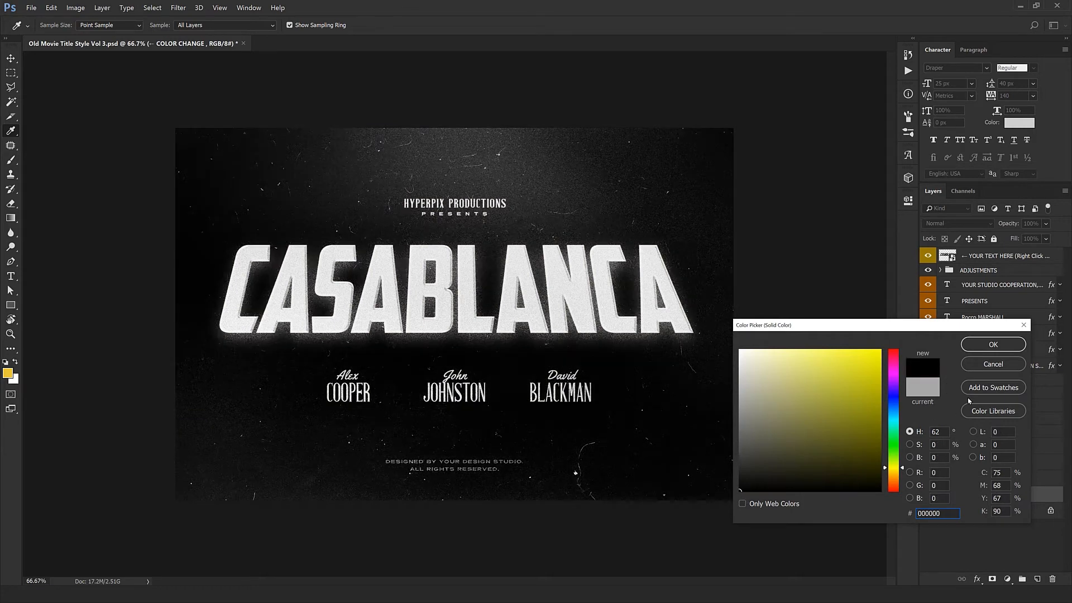
pyautogui.click(977, 366)
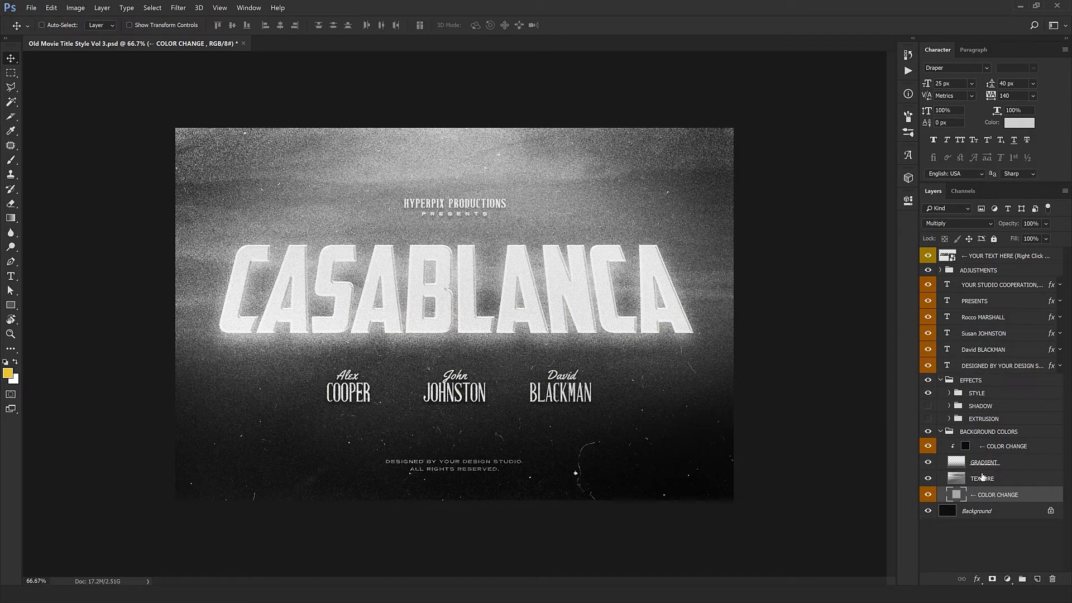
# Step: Try the background TEXTURE layer at 100% opacity and undo the change
pyautogui.click(982, 477)
pyautogui.moveTo(1017, 225); pyautogui.dragTo(1058, 225)
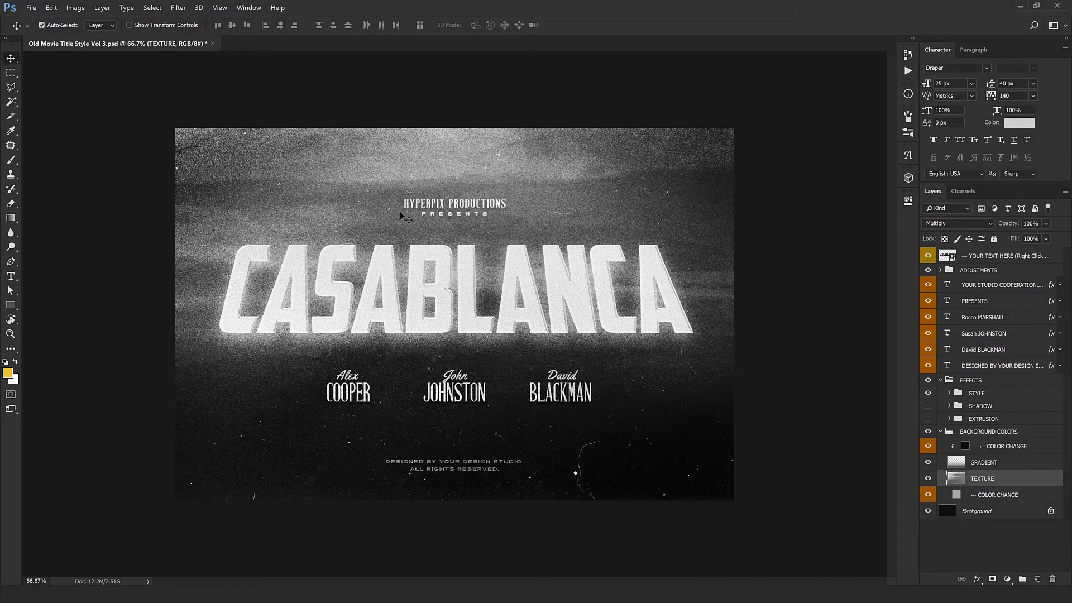
pyautogui.hotkey('ctrl', 'z')
pyautogui.click(950, 432)
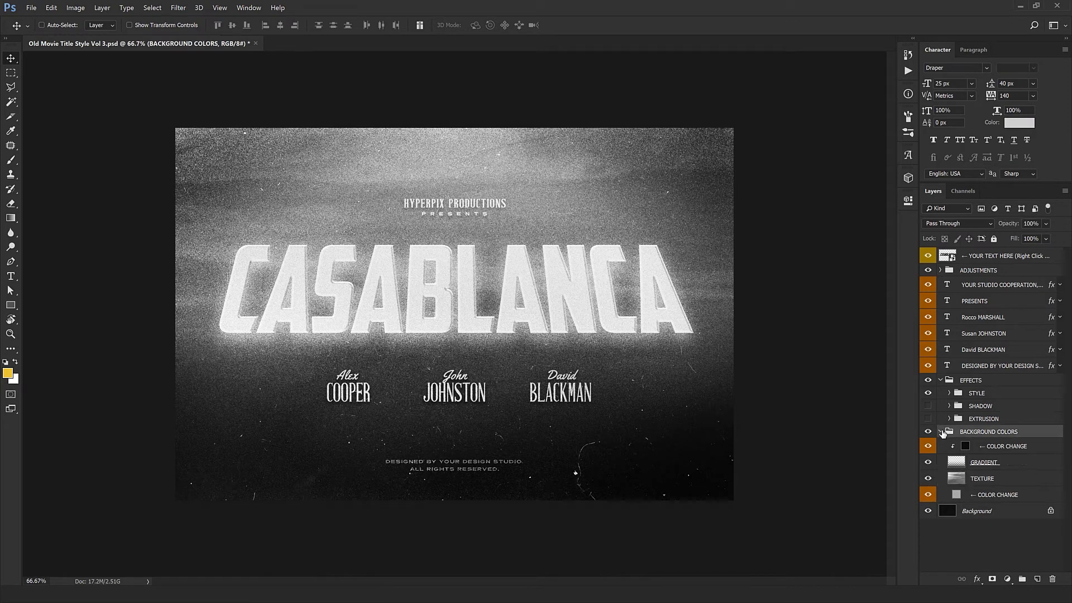
pyautogui.click(941, 432)
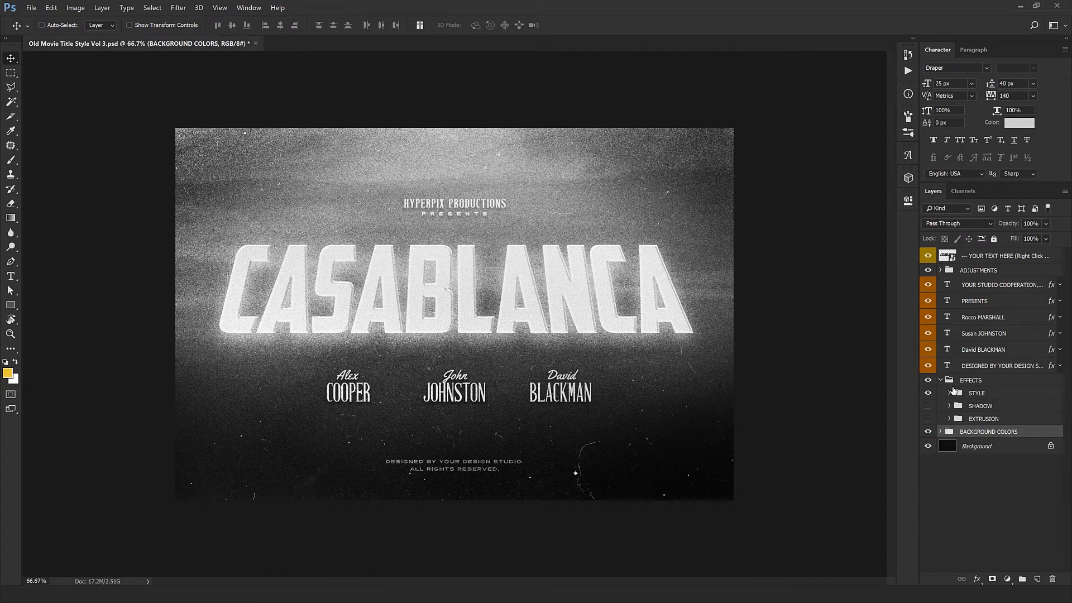
# Step: Toggle the TEXTURES group inside ADJUSTMENTS off and on to compare the artwork without its grain
pyautogui.click(941, 270)
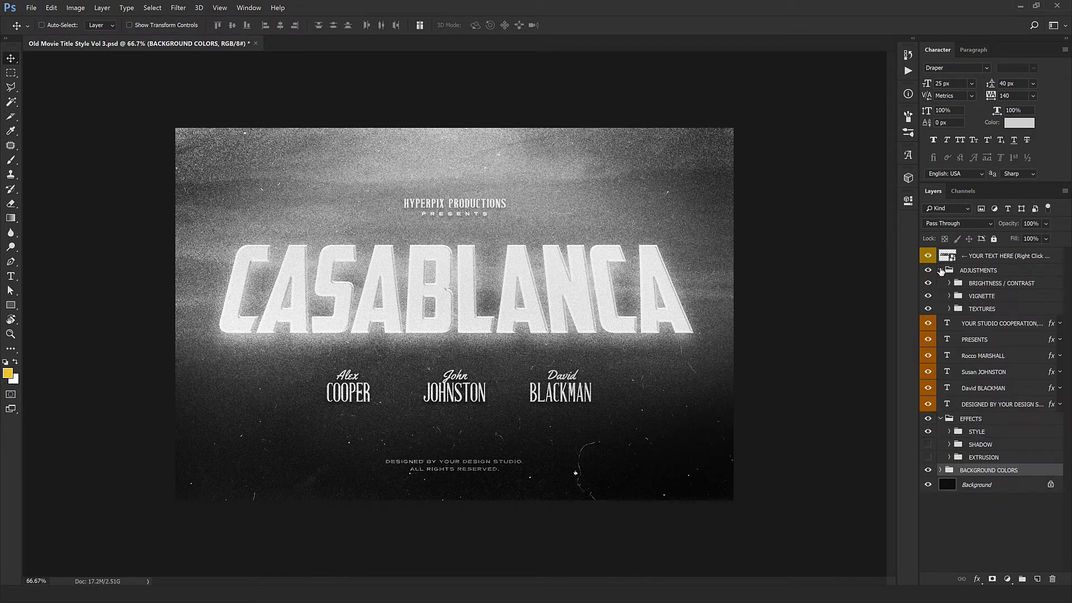
pyautogui.click(928, 308)
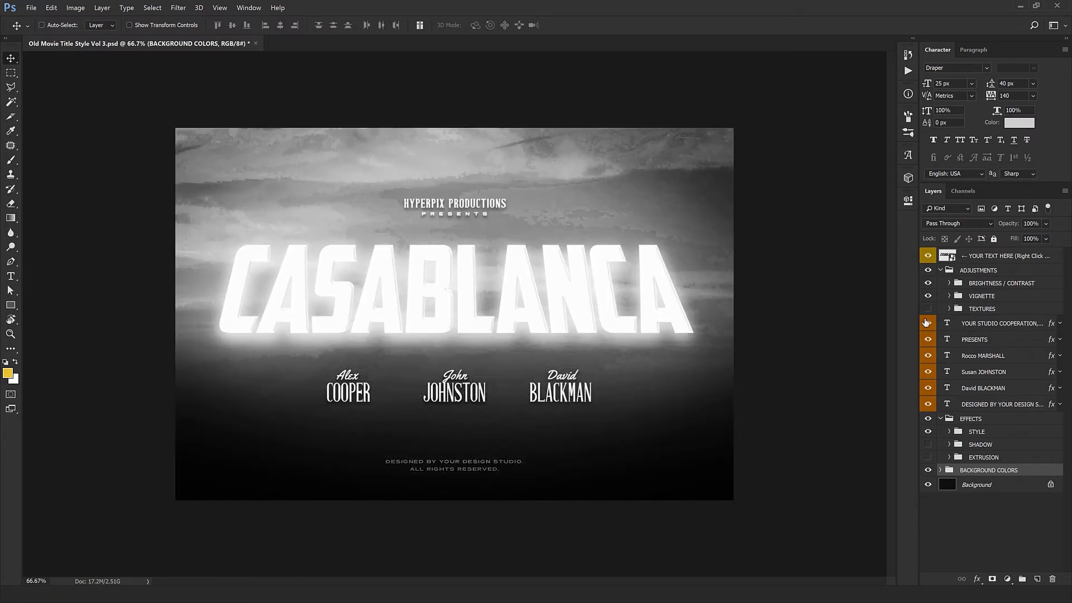
pyautogui.click(928, 309)
# Step: Try a higher opacity on the second-lowest overlay layer in the TEXTURES group and undo it
pyautogui.click(949, 309)
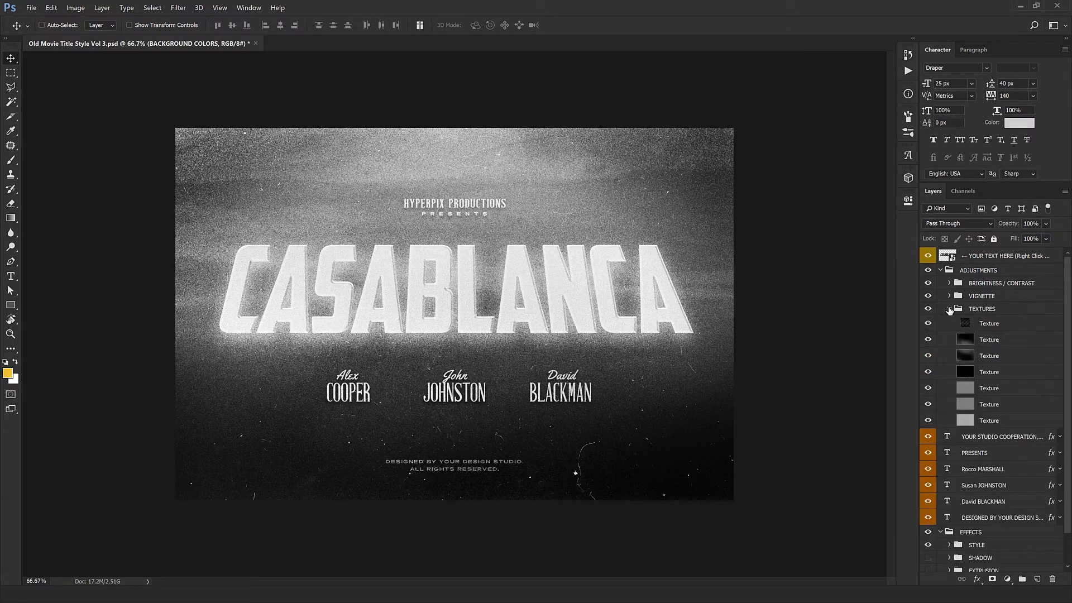
pyautogui.click(1033, 341)
pyautogui.click(994, 405)
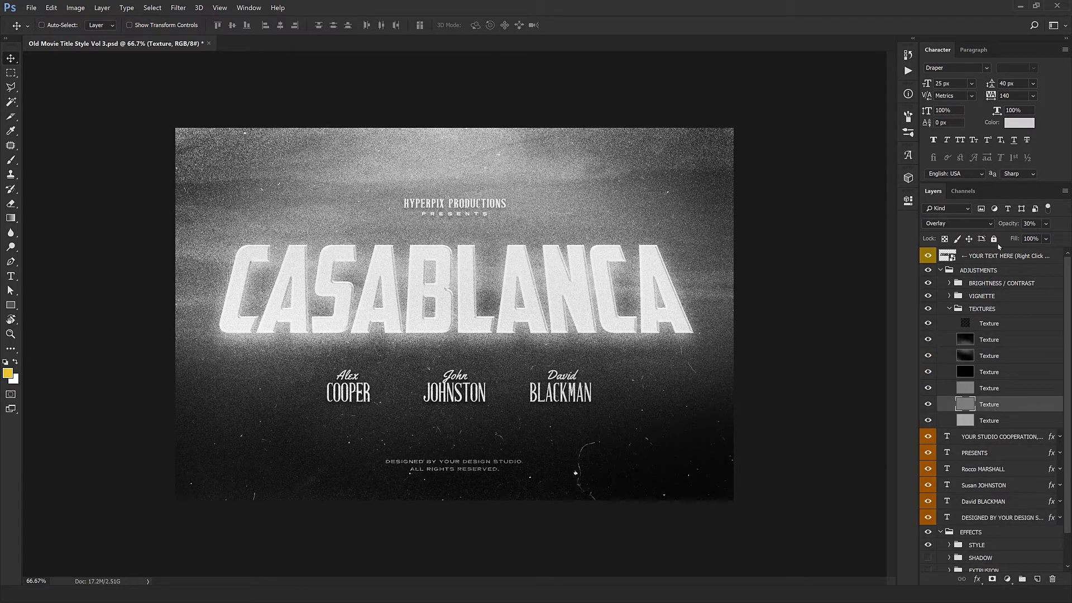
pyautogui.moveTo(1027, 225); pyautogui.dragTo(1040, 226)
pyautogui.hotkey('ctrl', 'z')
pyautogui.click(950, 310)
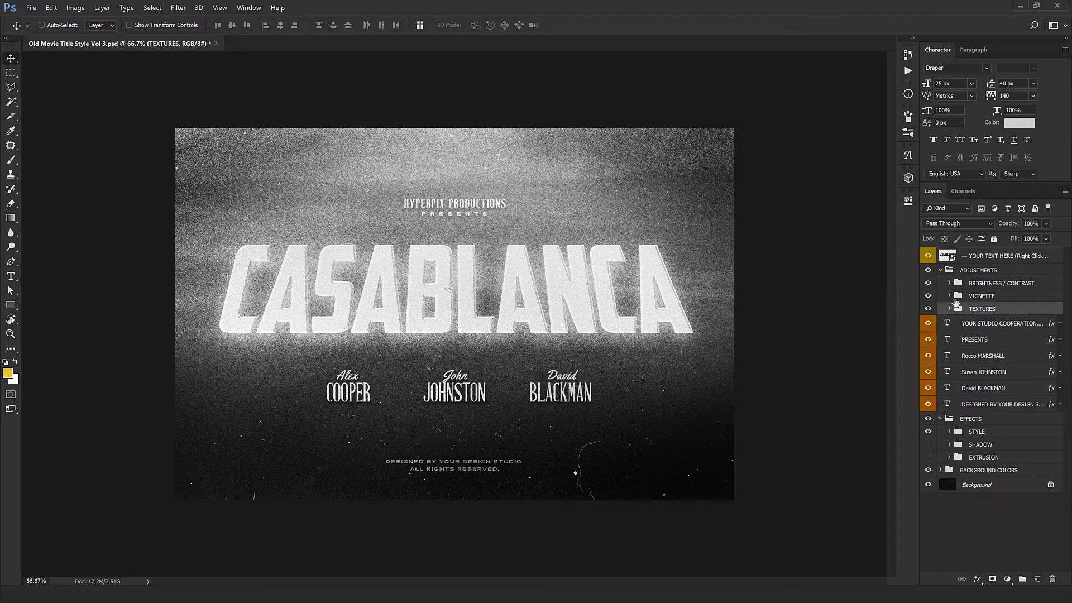
# Step: Try the Vignette layer at 100% opacity and set it back to 60%
pyautogui.click(957, 296)
pyautogui.click(949, 296)
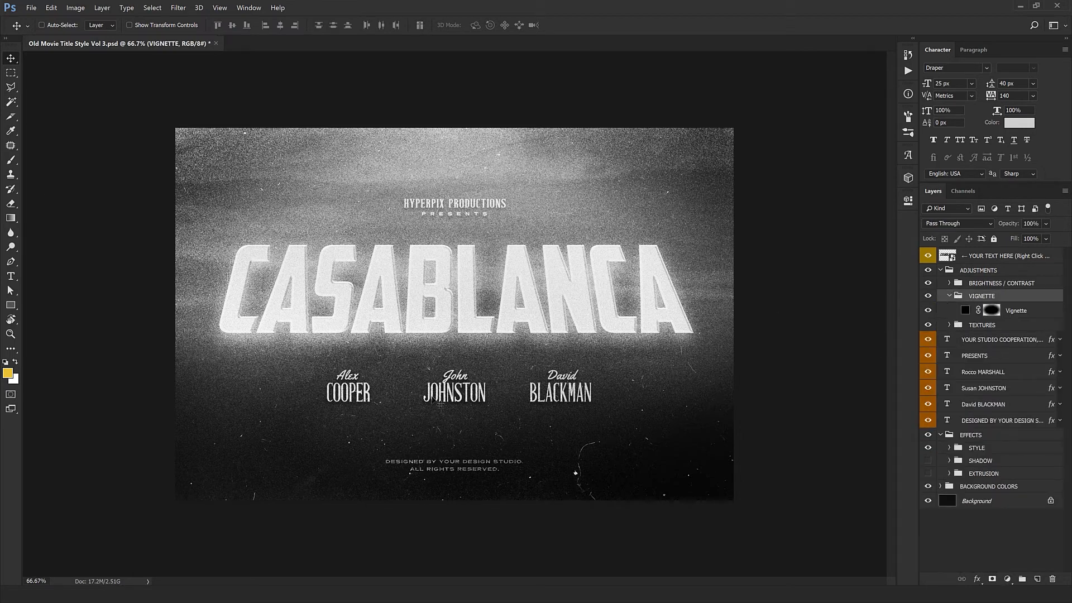
pyautogui.click(1014, 311)
pyautogui.click(1029, 224)
pyautogui.moveTo(1028, 228); pyautogui.dragTo(1030, 227)
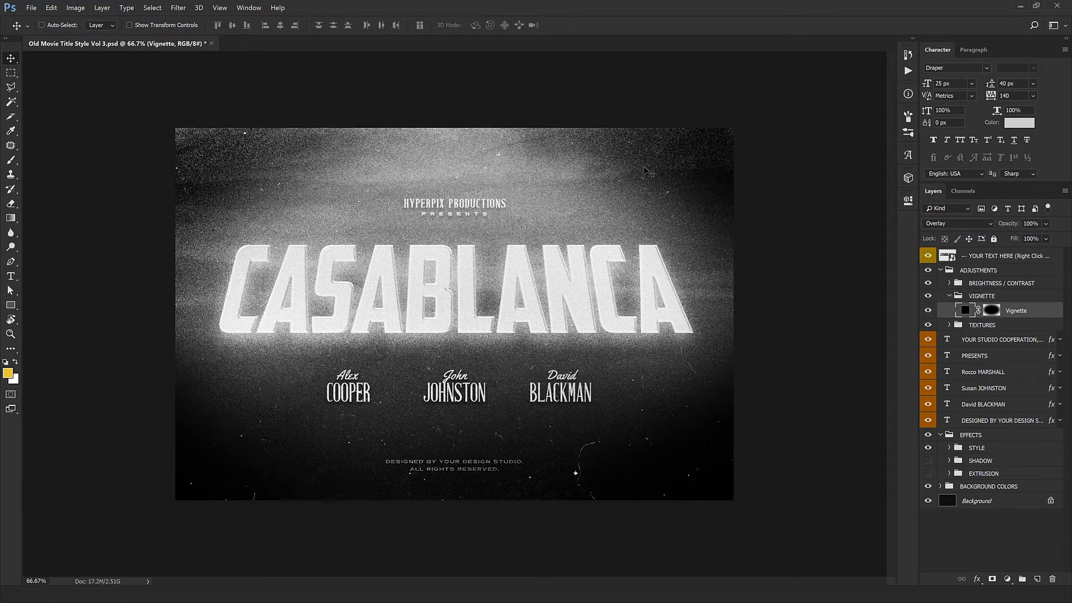
pyautogui.press('6')
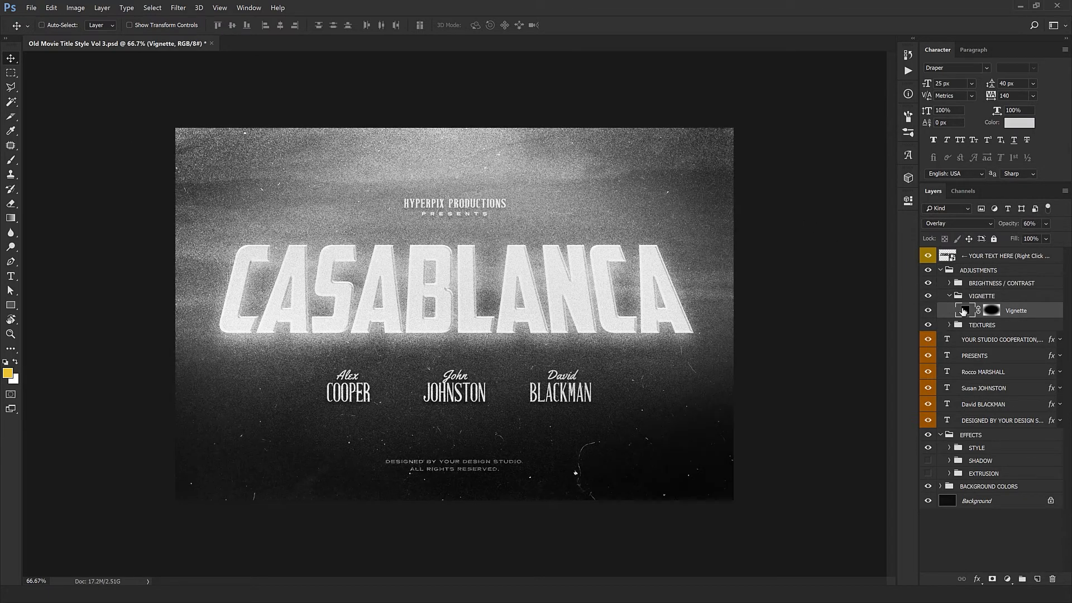
# Step: Try other fill colors for the Vignette layer and cancel the color change
pyautogui.doubleClick(964, 312)
pyautogui.click(698, 367)
pyautogui.moveTo(801, 424); pyautogui.dragTo(738, 353)
pyautogui.click(993, 366)
pyautogui.click(949, 296)
# Step: Try lowering the Brightness/Contrast adjustment's contrast to -36, undoing and redoing the change to compare the artwork
pyautogui.click(950, 283)
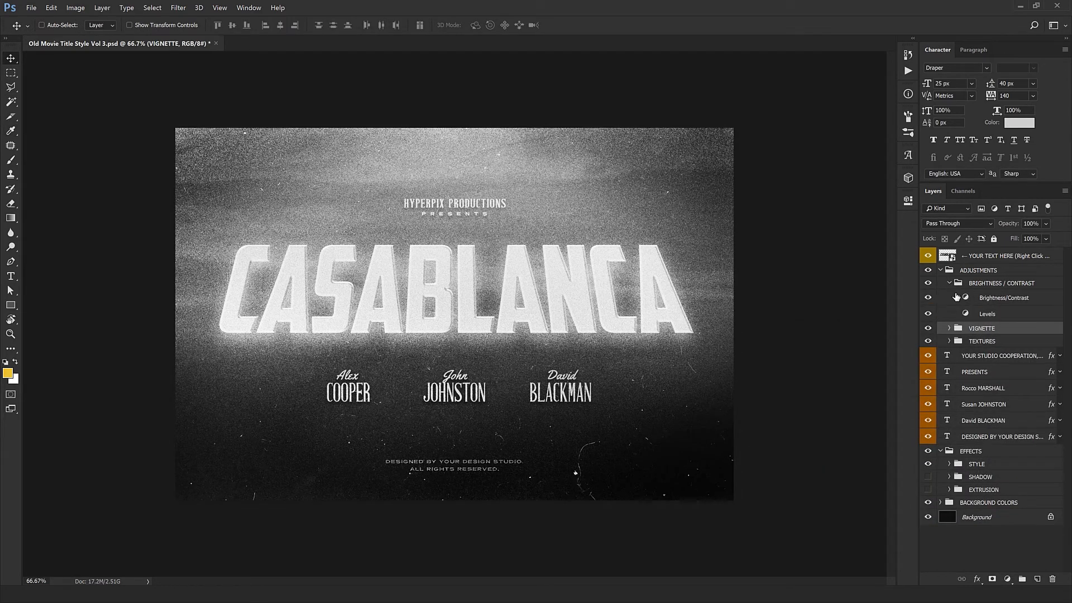
pyautogui.doubleClick(965, 298)
pyautogui.moveTo(812, 258); pyautogui.dragTo(772, 296)
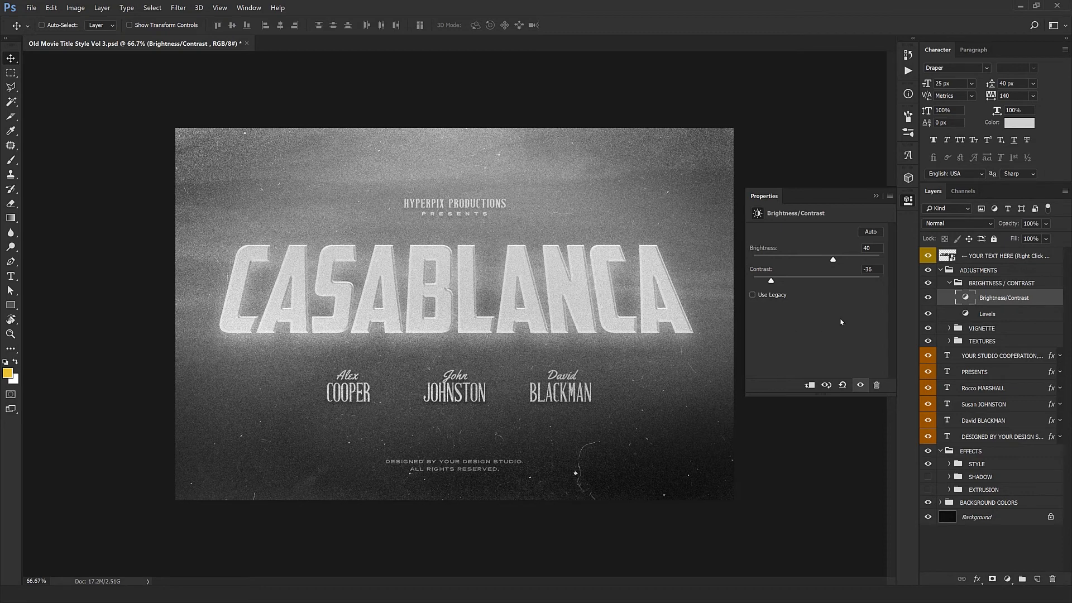
pyautogui.hotkey('ctrl', 'z')
pyautogui.hotkey('ctrl', 'z')
pyautogui.hotkey('ctrl', 'z')
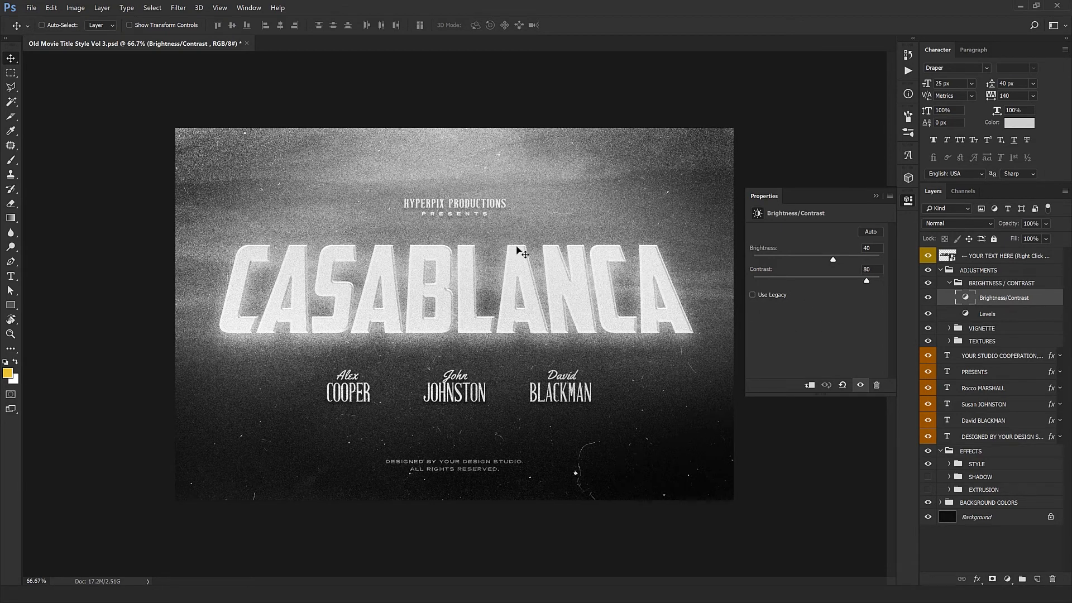
pyautogui.hotkey('ctrl', 'z')
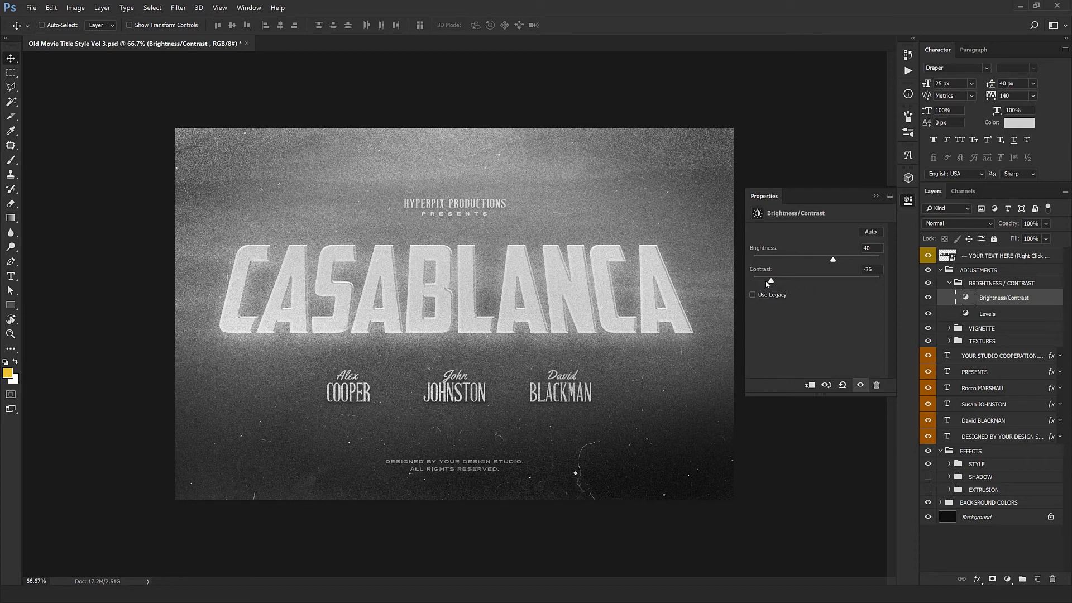
pyautogui.moveTo(770, 281)
pyautogui.mouseDown()
pyautogui.moveTo(779, 282)
pyautogui.moveTo(754, 287)
pyautogui.mouseUp()
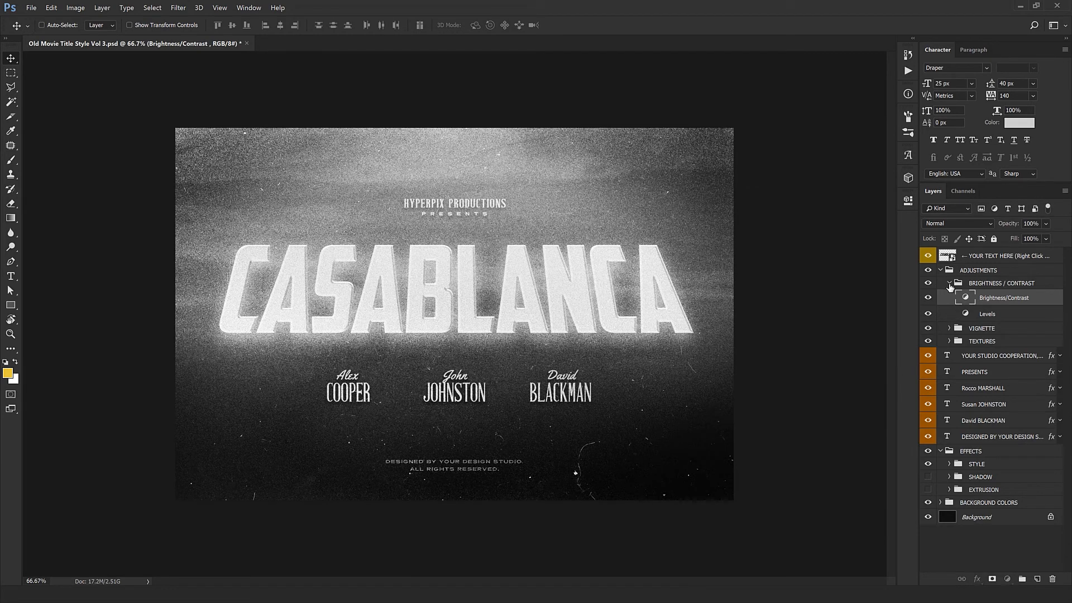
pyautogui.click(950, 283)
pyautogui.click(941, 271)
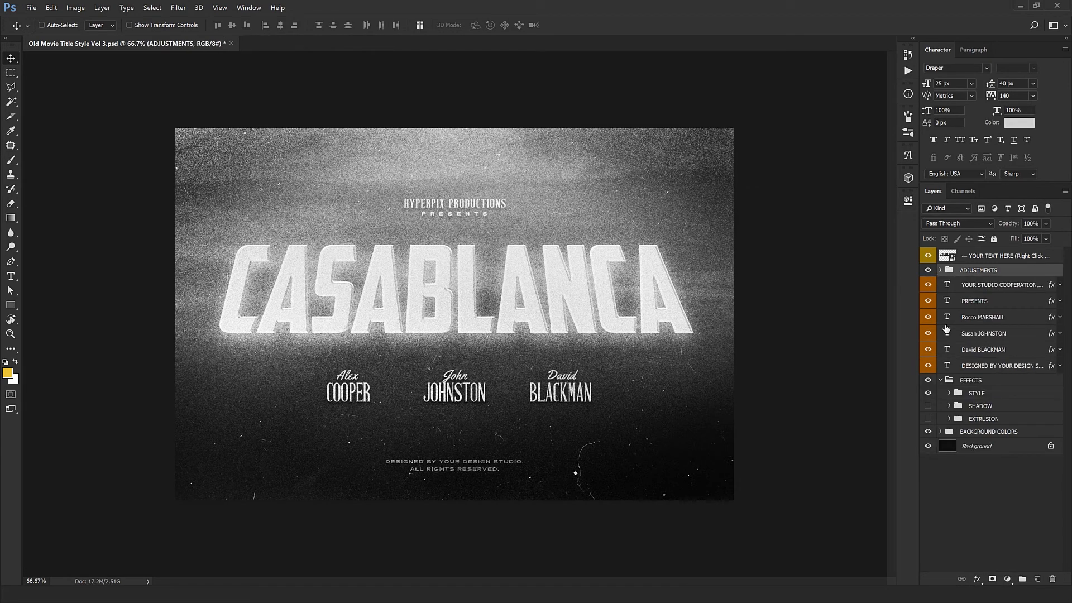
# Step: Turn on the SHADOW and EXTRUSION groups in the EFFECTS group
pyautogui.click(928, 406)
pyautogui.click(928, 419)
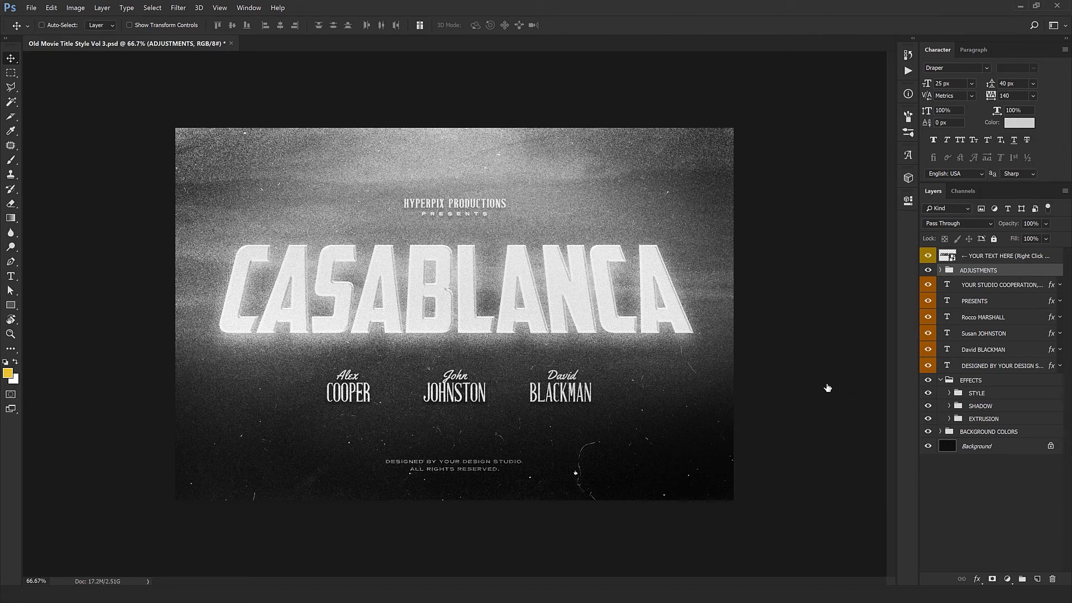